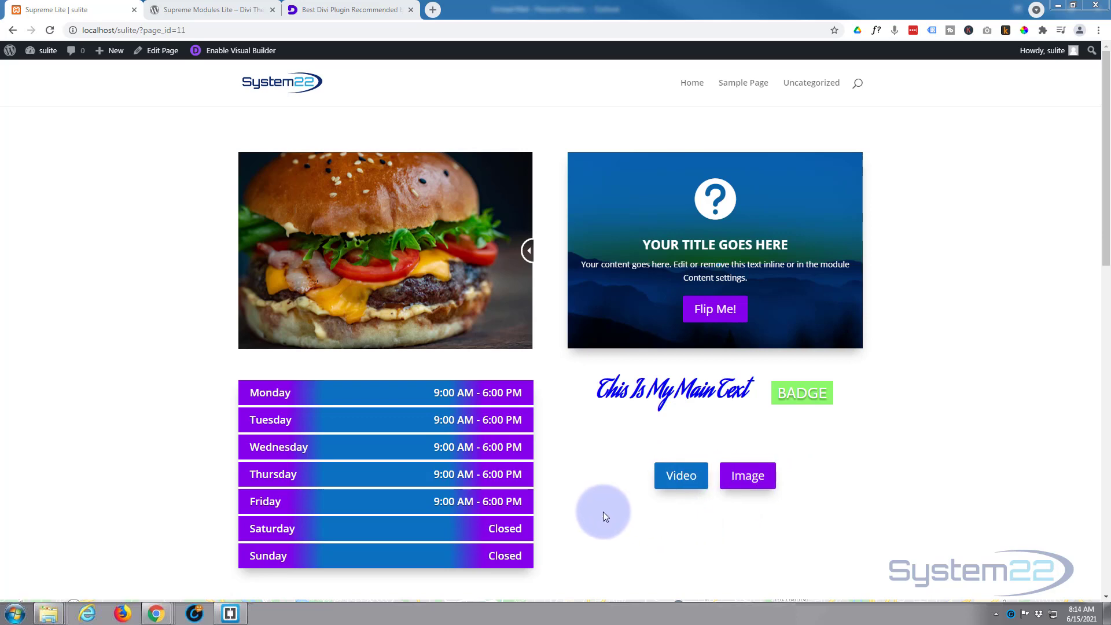
Step: Test the video and image lightboxes on the live page, closing each after it opens
left_click(681, 475)
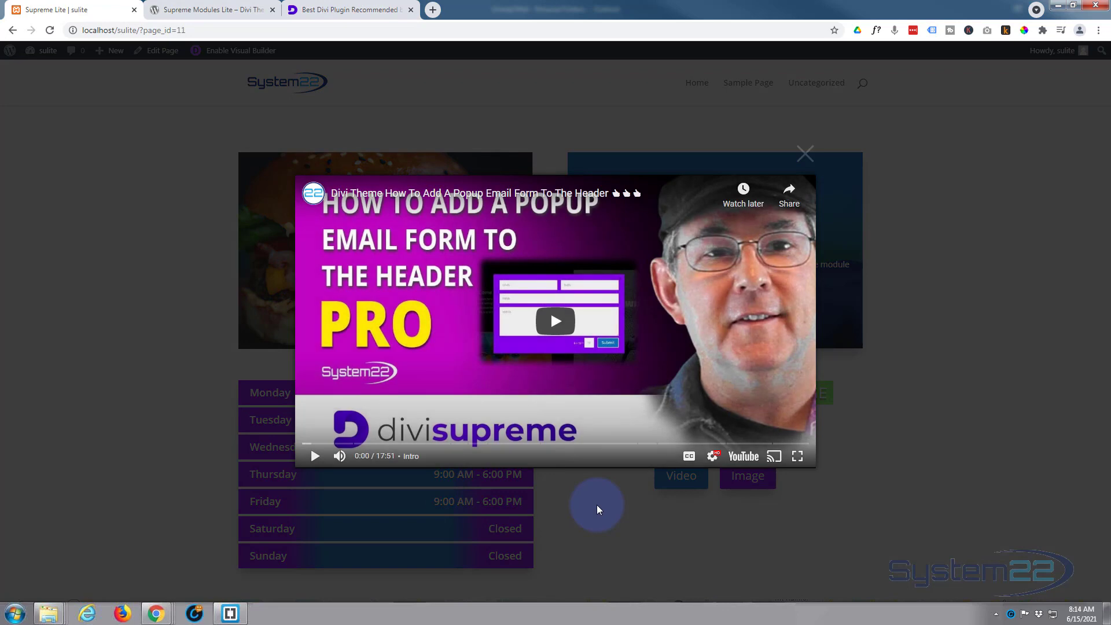
left_click(595, 504)
left_click(740, 475)
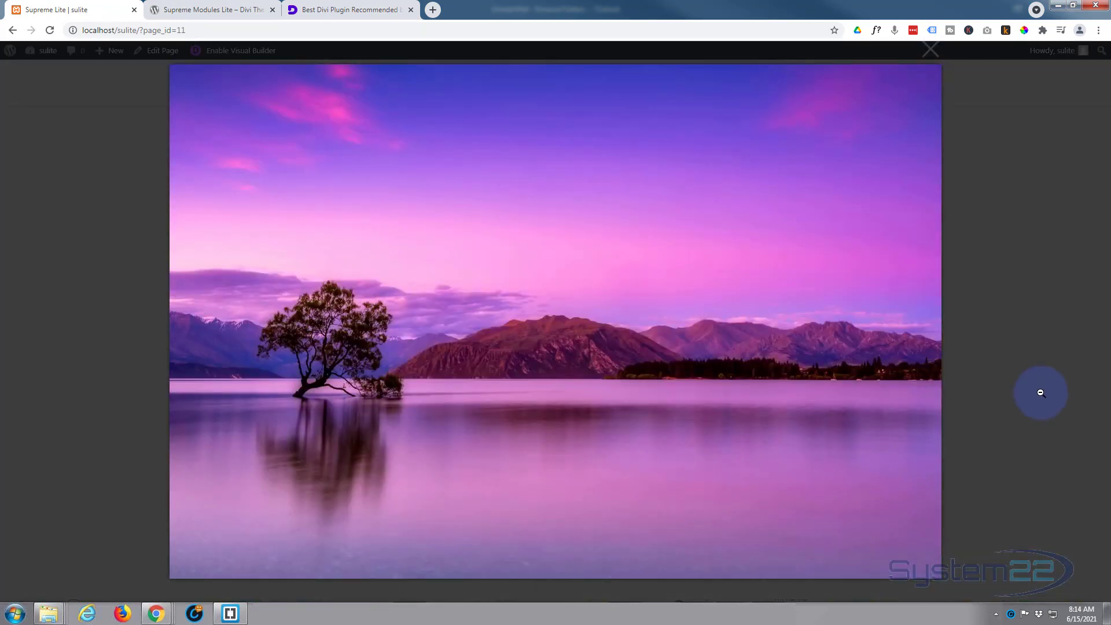
left_click(1040, 392)
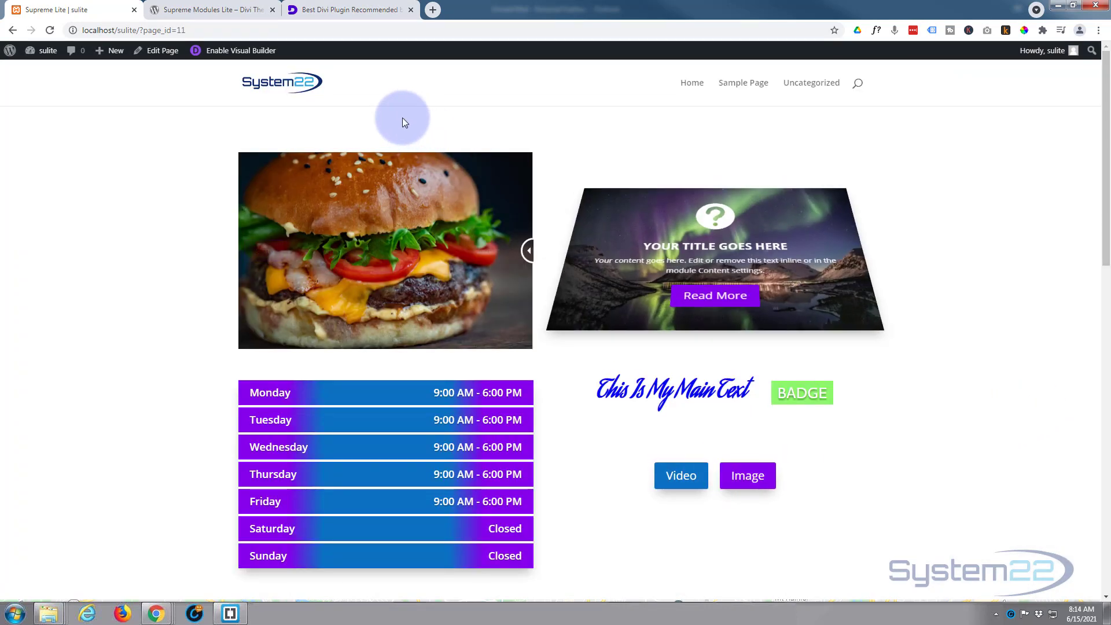
Step: Browse the Divi Supreme pricing page, then the features page
left_click(355, 10)
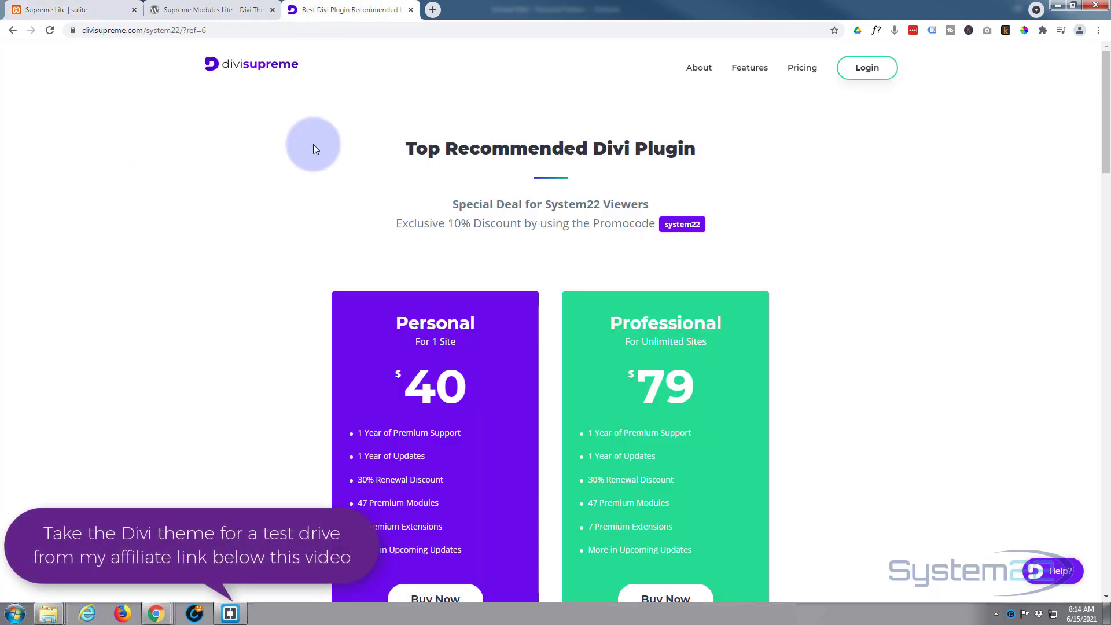
left_click(747, 70)
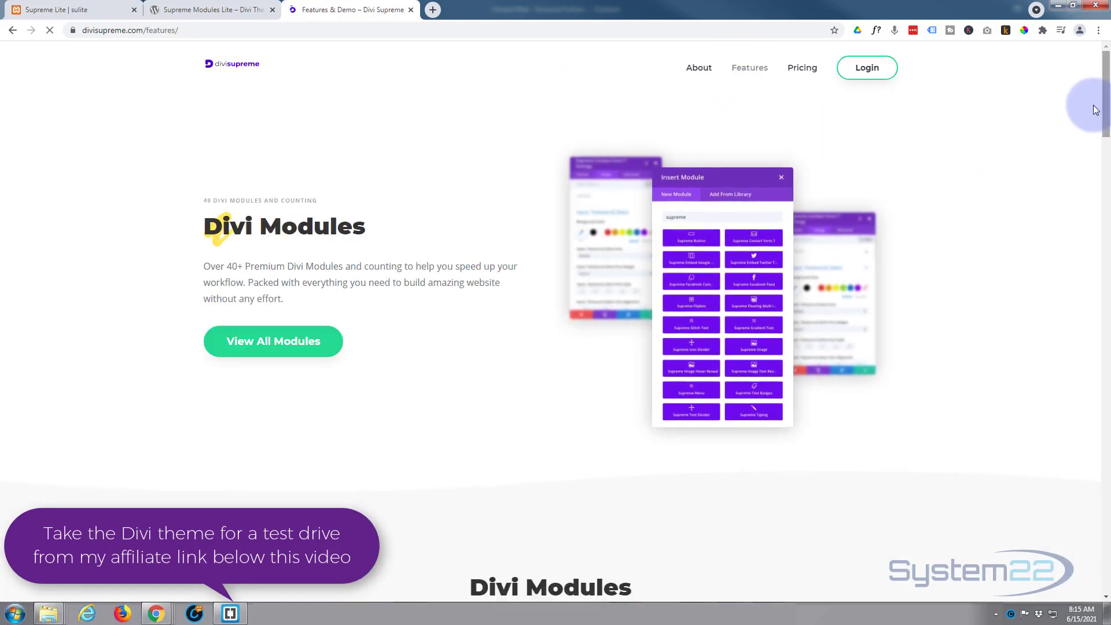
left_click_drag(1095, 111, 1091, 509)
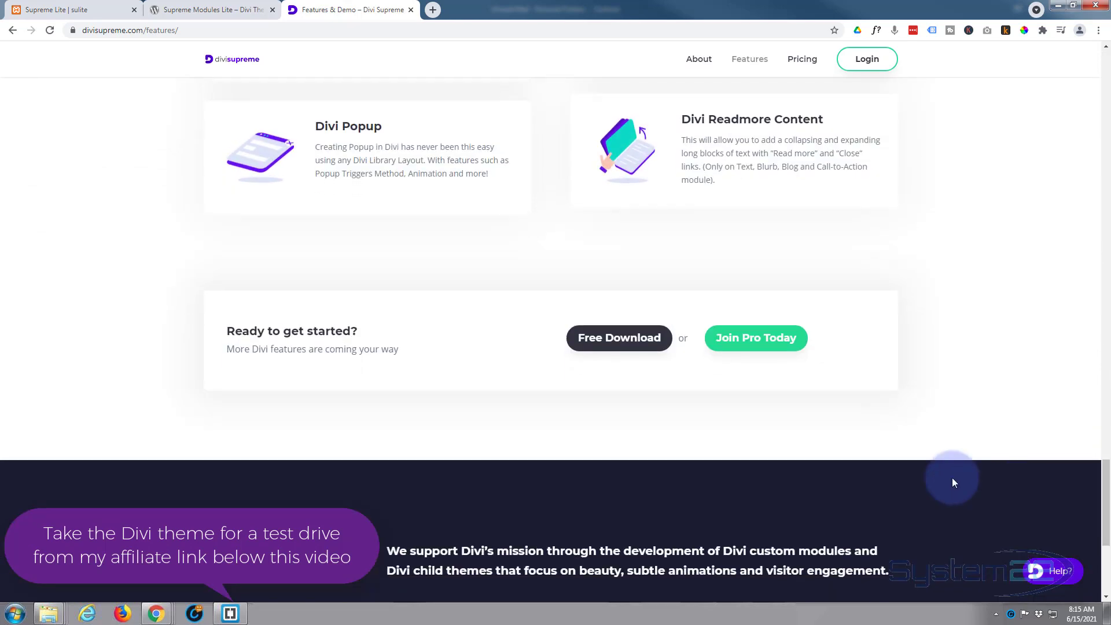
Step: Read the Supreme Modules Lite module list on WordPress.org, then go back to the features page
left_click(602, 339)
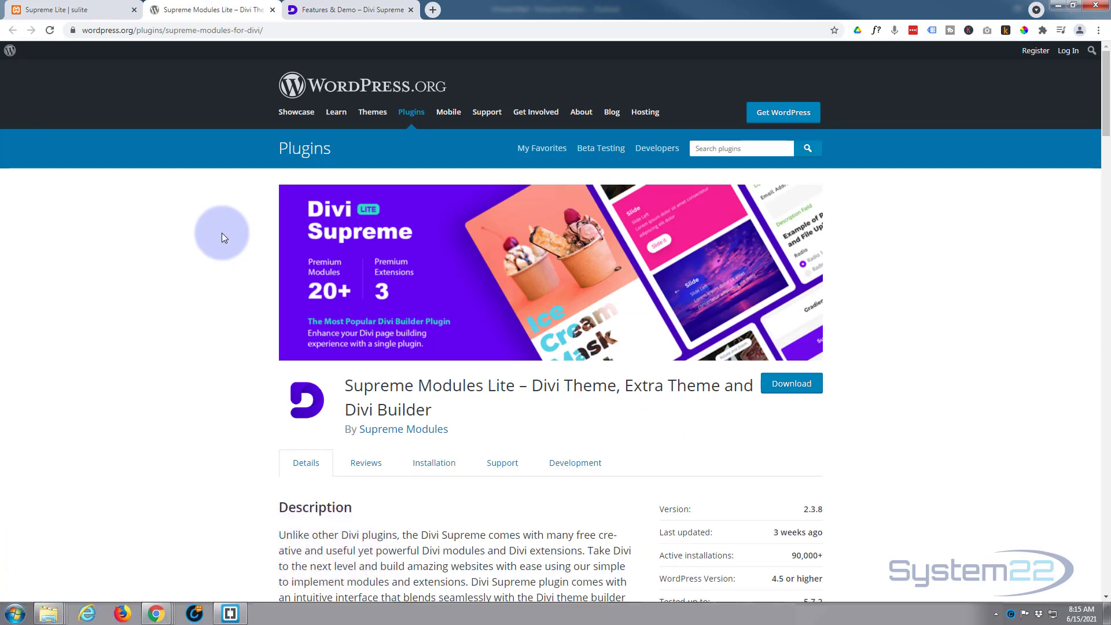
scroll(235, 241, "down", 6)
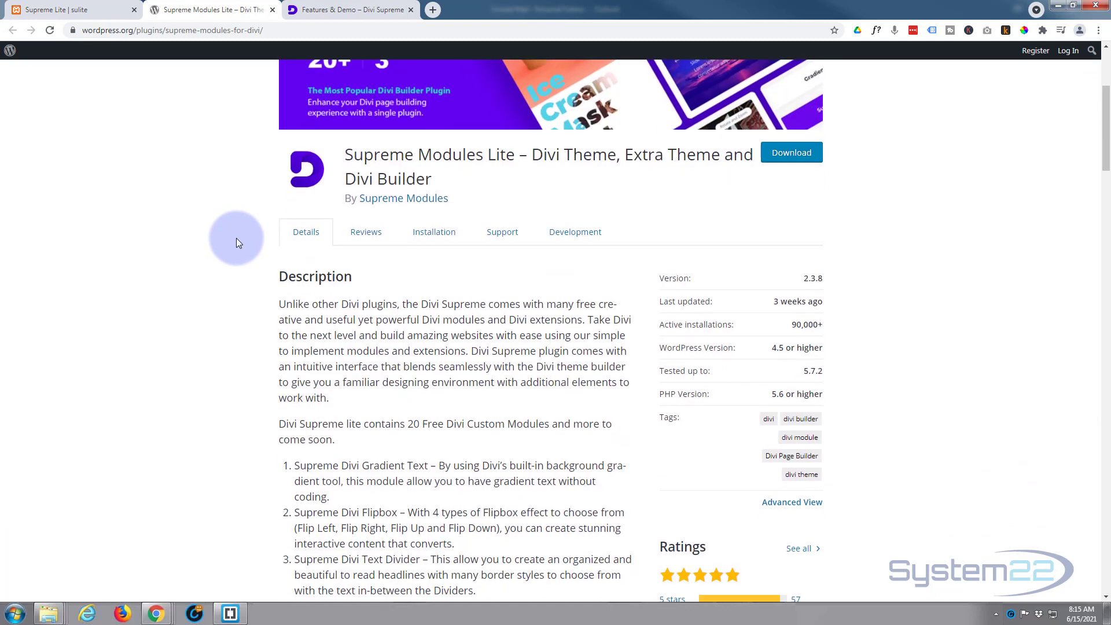
scroll(238, 241, "down", 2)
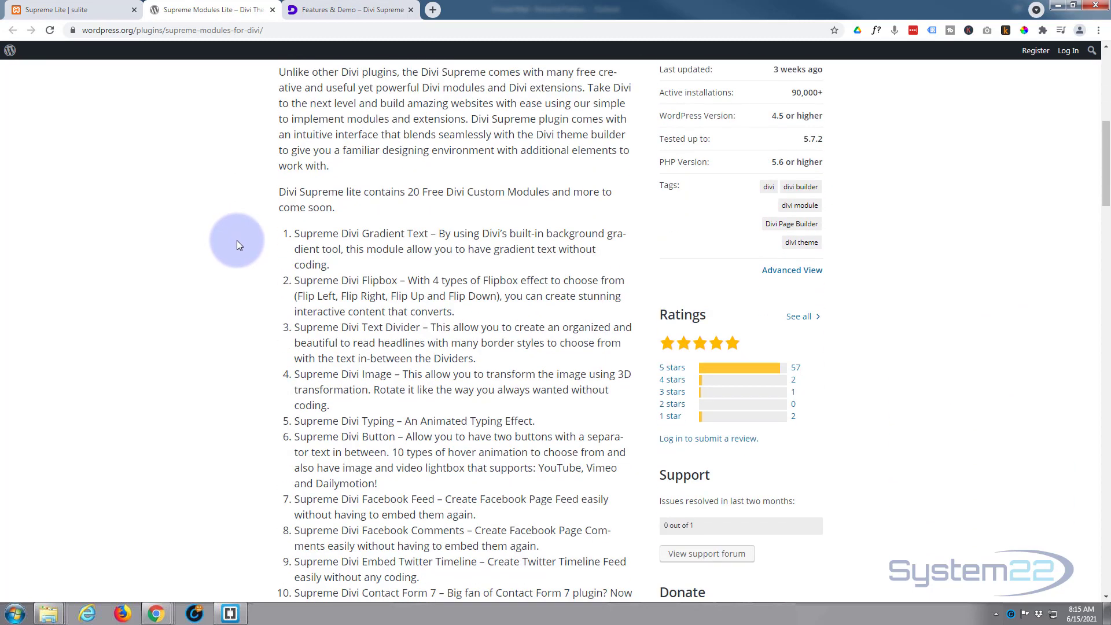
scroll(237, 241, "down", 6)
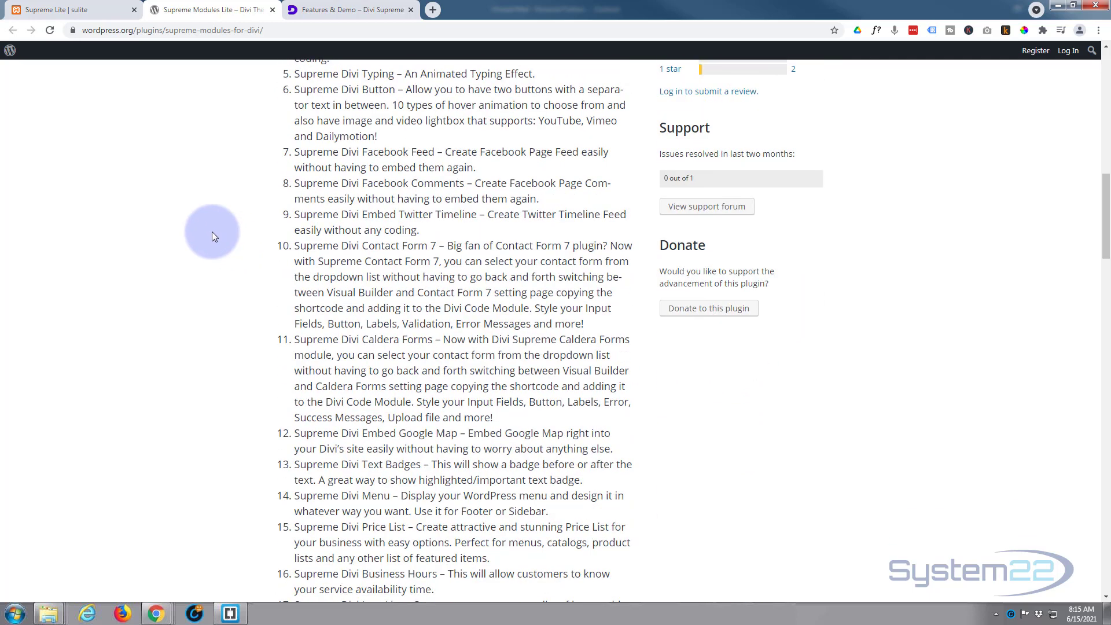
left_click(363, 15)
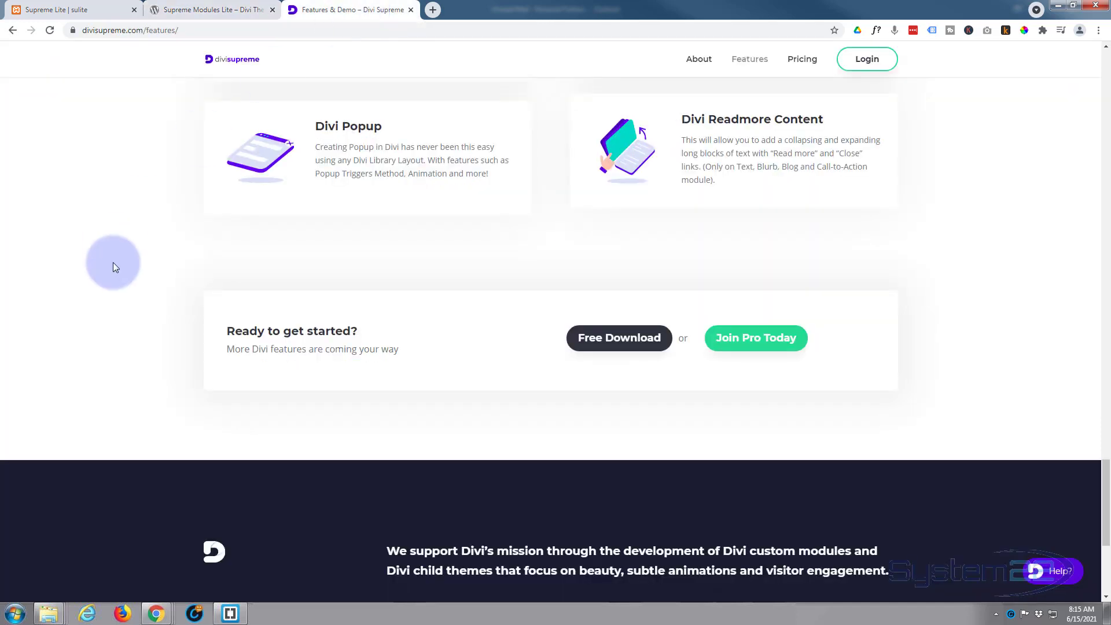
scroll(116, 258, "up", 7)
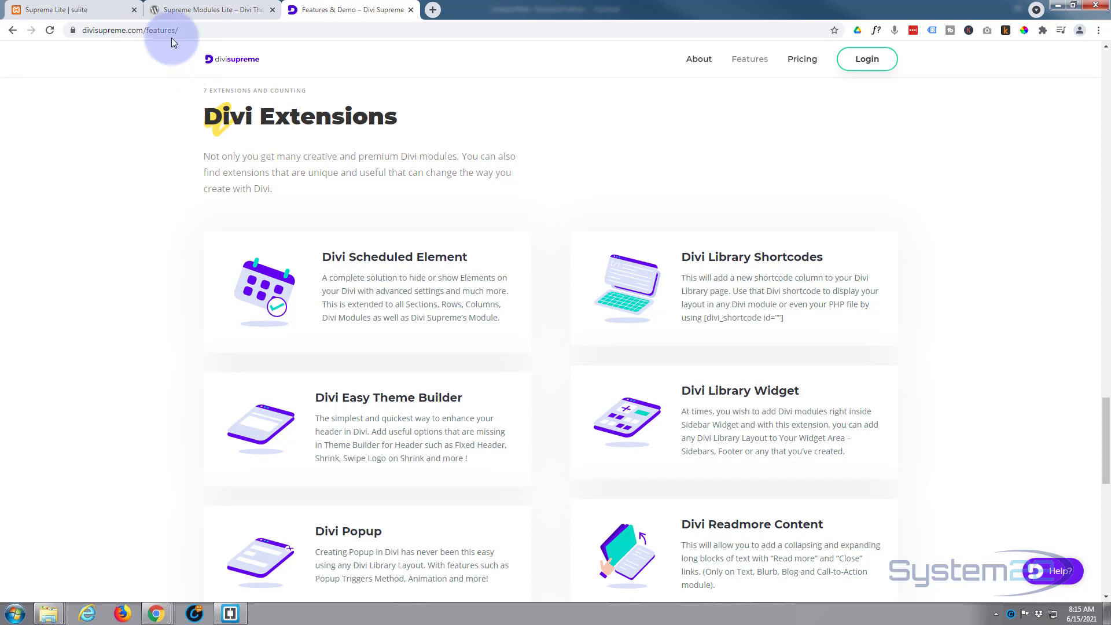
Step: Back on the local test page, delete the existing Video/Image button module
left_click(90, 10)
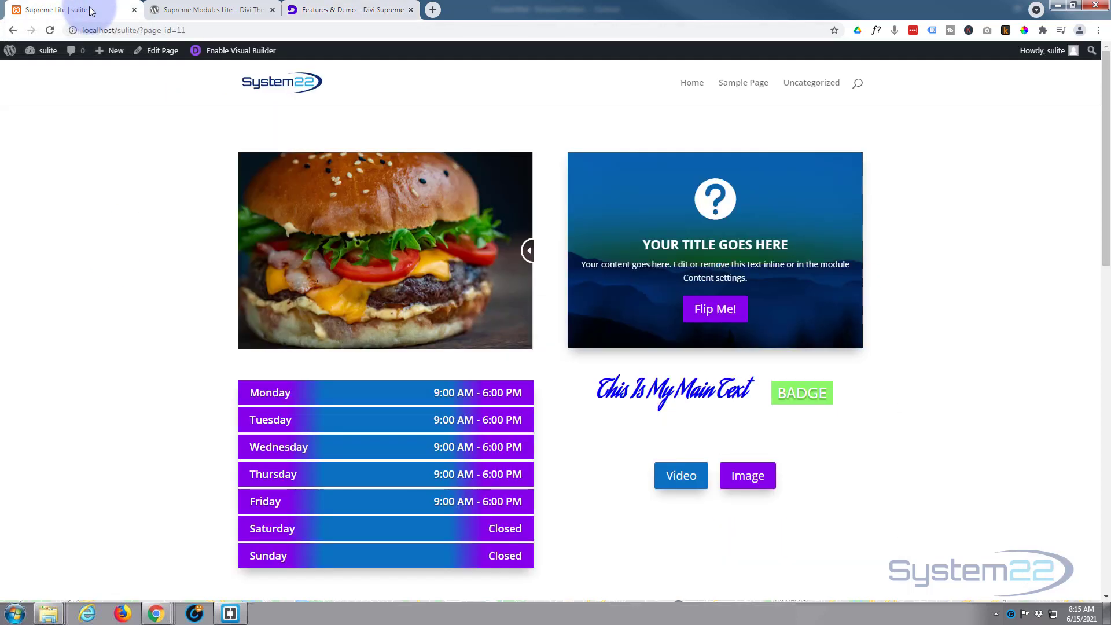
mouse_move(847, 310)
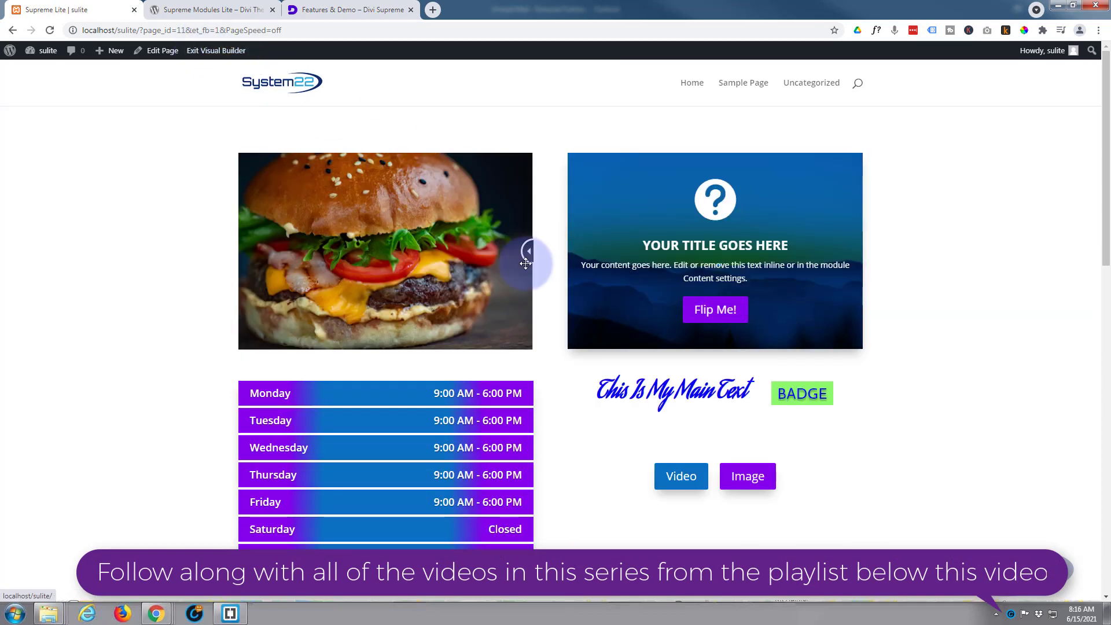
scroll(671, 353, "down", 2)
mouse_move(714, 355)
left_click(744, 341)
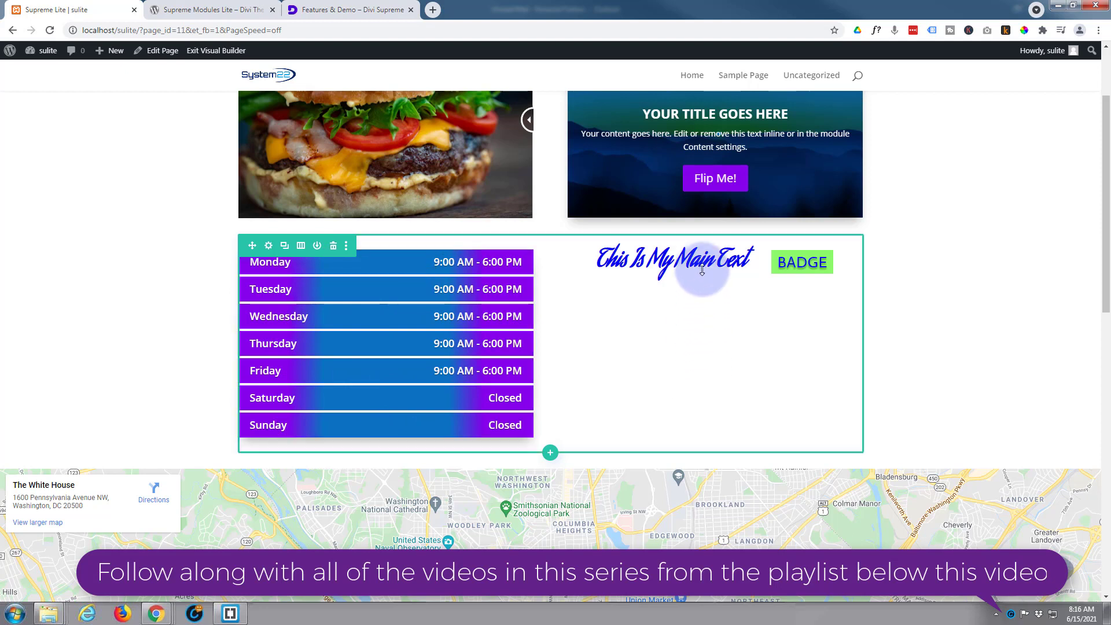
mouse_move(713, 283)
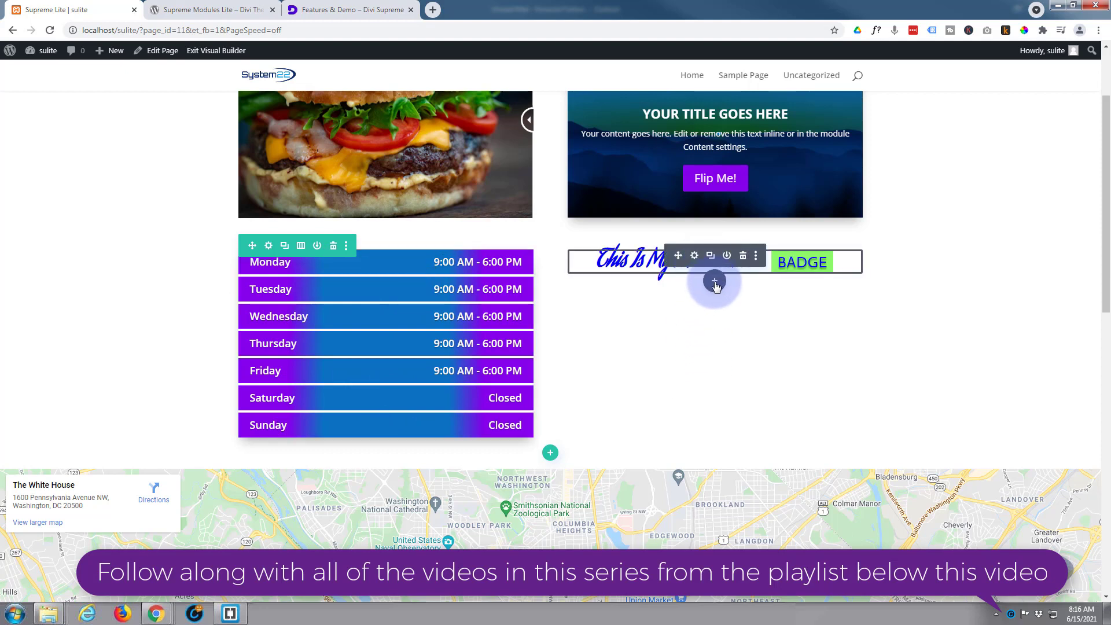
Step: Open the Insert Module list below the heading and find the Supreme Button module
left_click(715, 283)
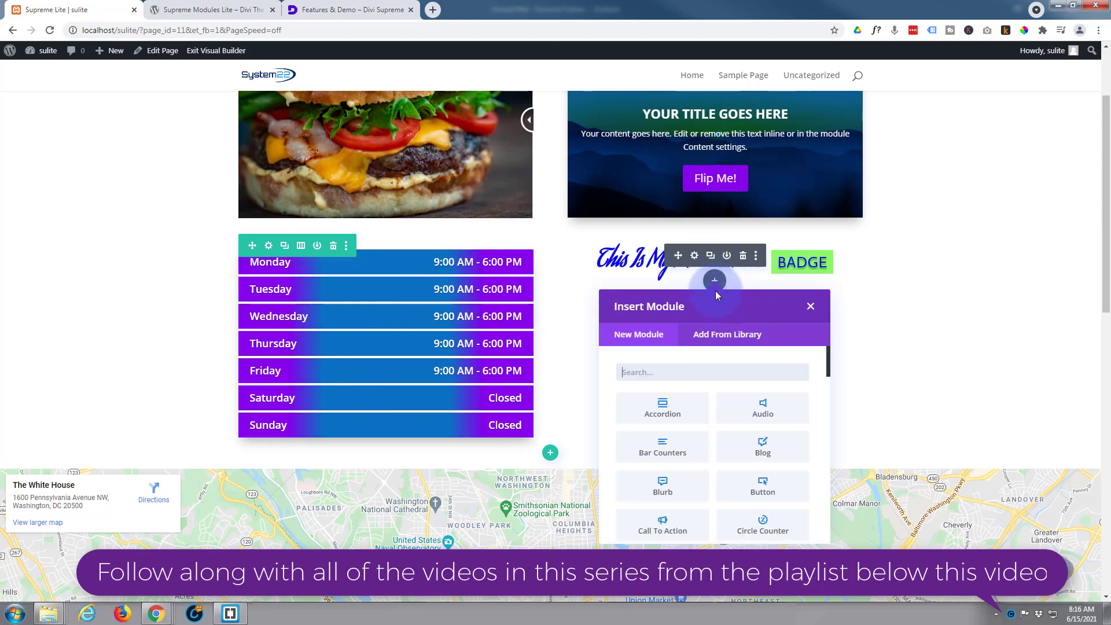
scroll(662, 434, "down", 3)
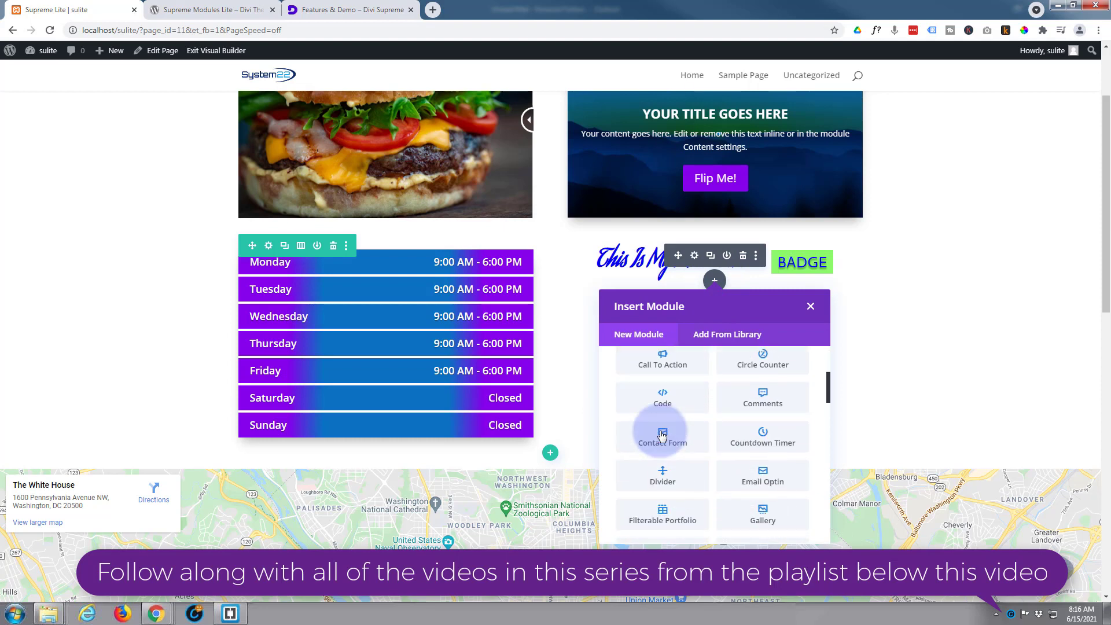
scroll(662, 435, "down", 8)
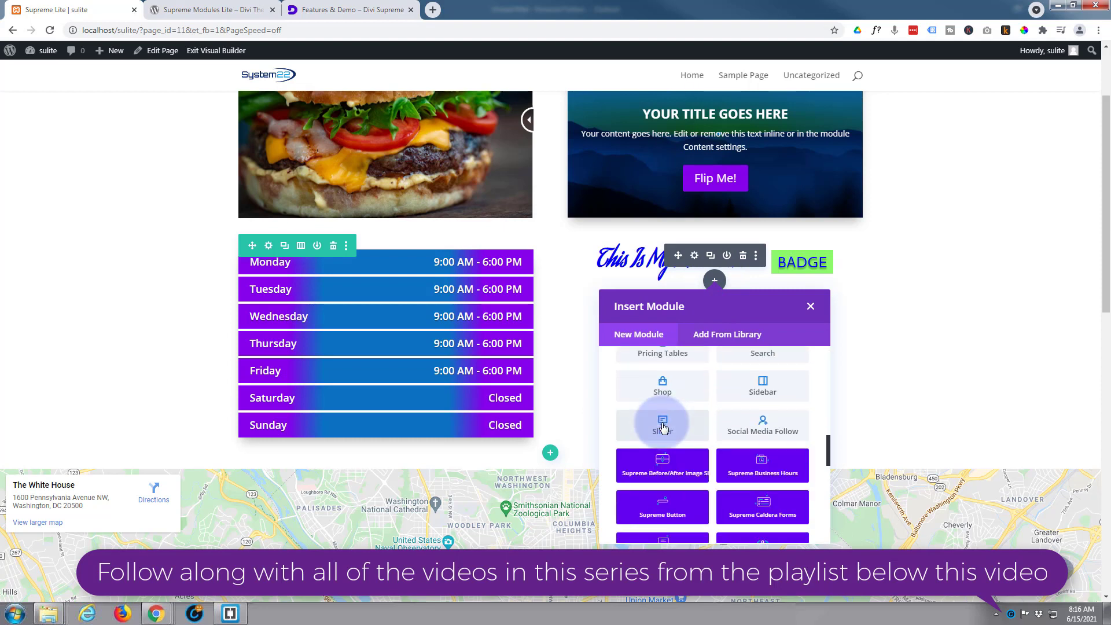
scroll(664, 399, "down", 1)
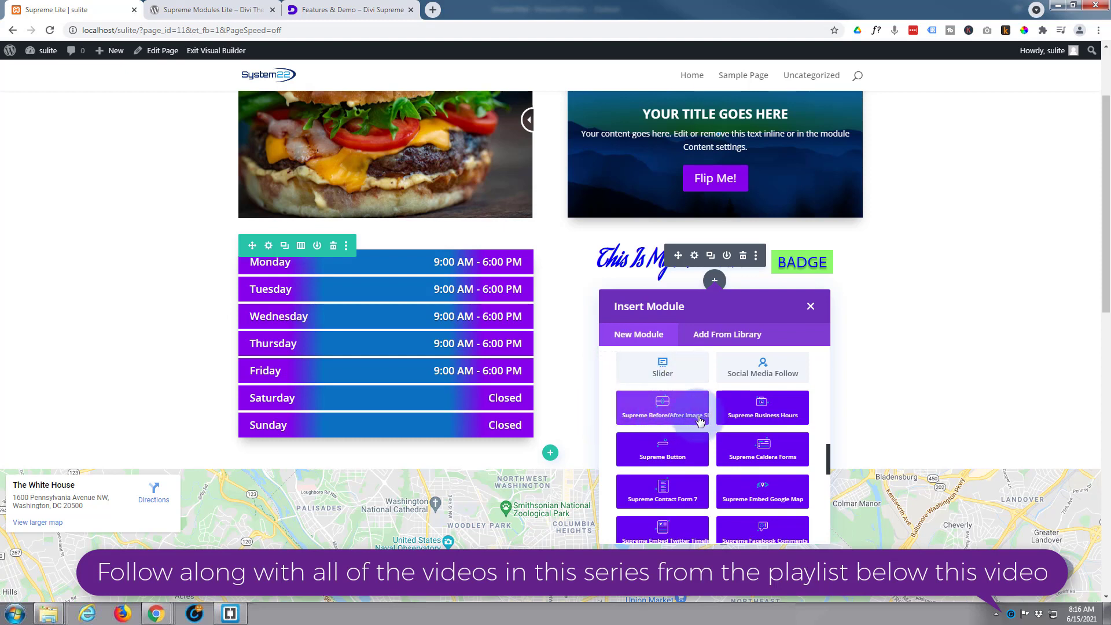
scroll(683, 418, "down", 6)
scroll(699, 417, "down", 4)
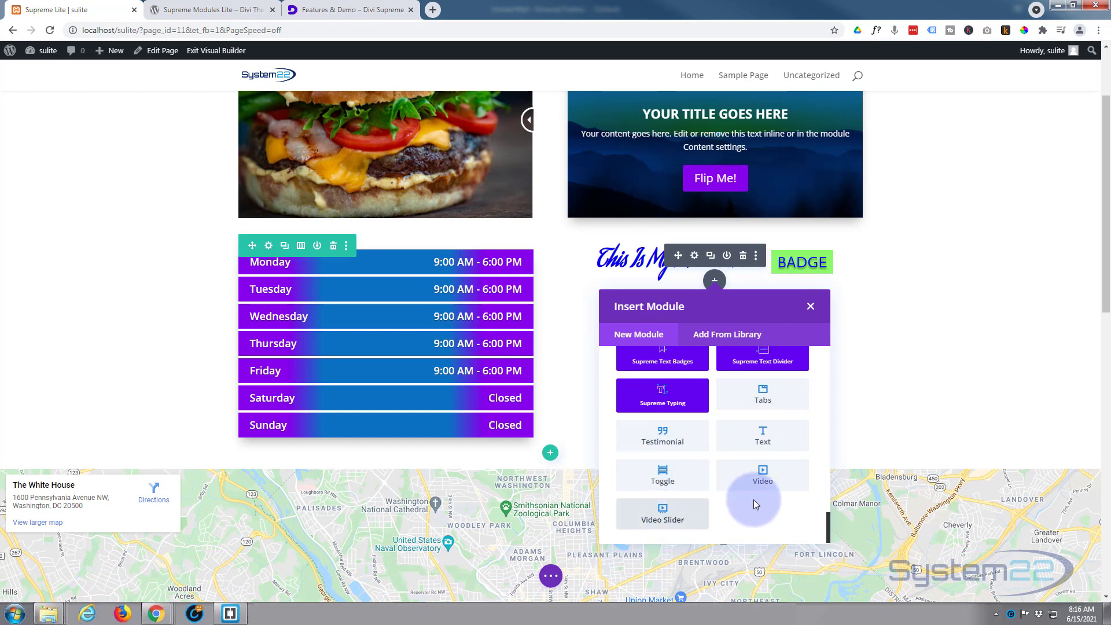
scroll(762, 507, "up", 2)
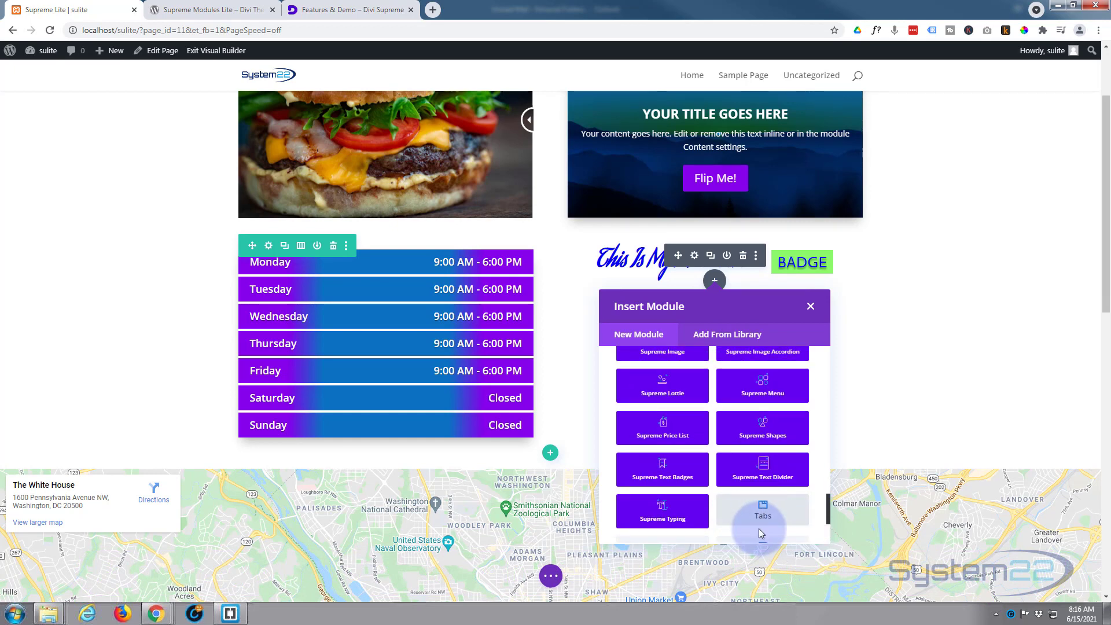
scroll(759, 527, "up", 3)
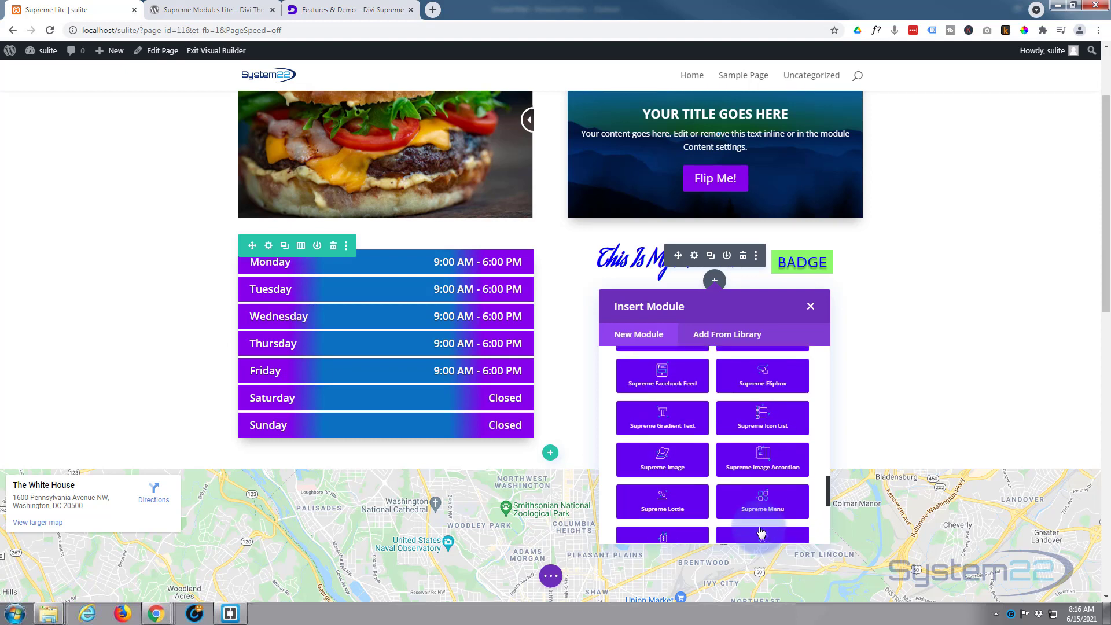
scroll(762, 530, "up", 1)
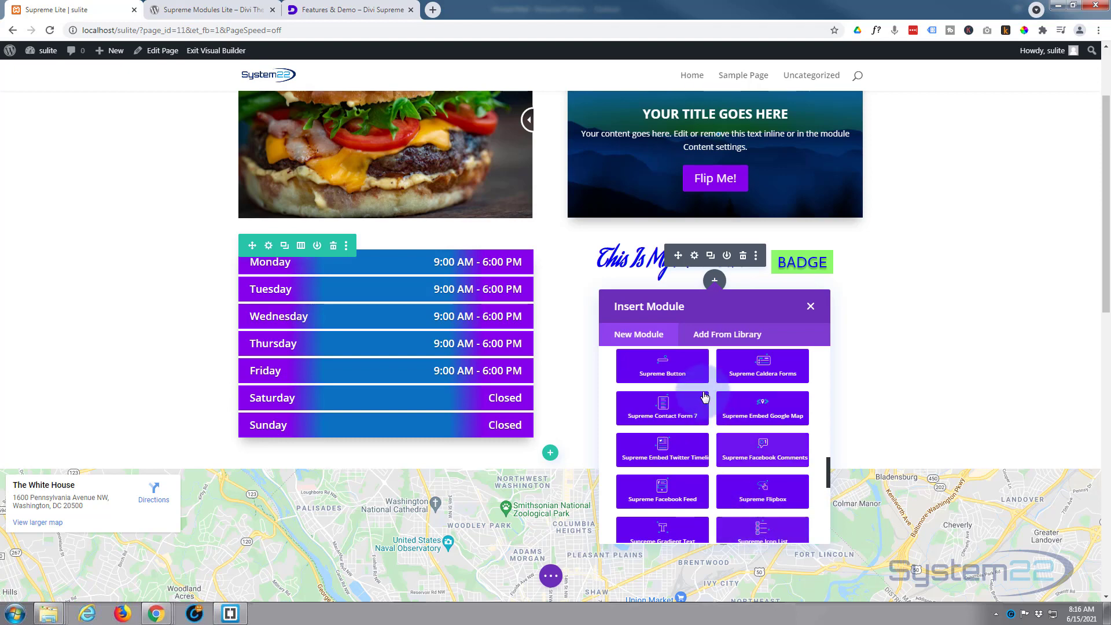
Step: Insert a Supreme Button module with button texts 'Video' and 'Image'
left_click(662, 371)
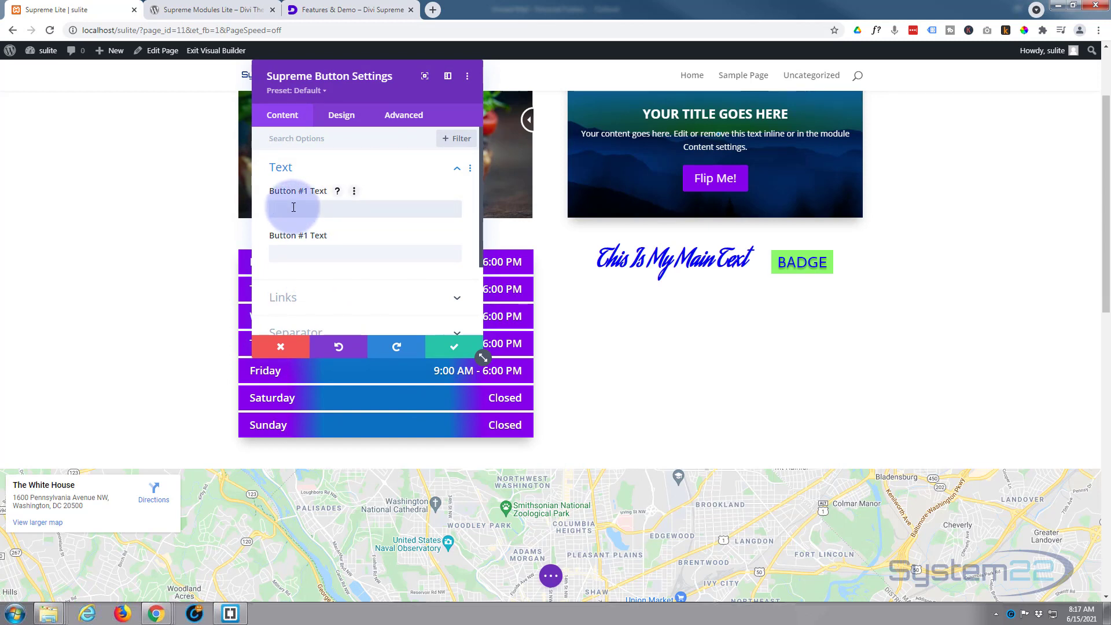
type("Video")
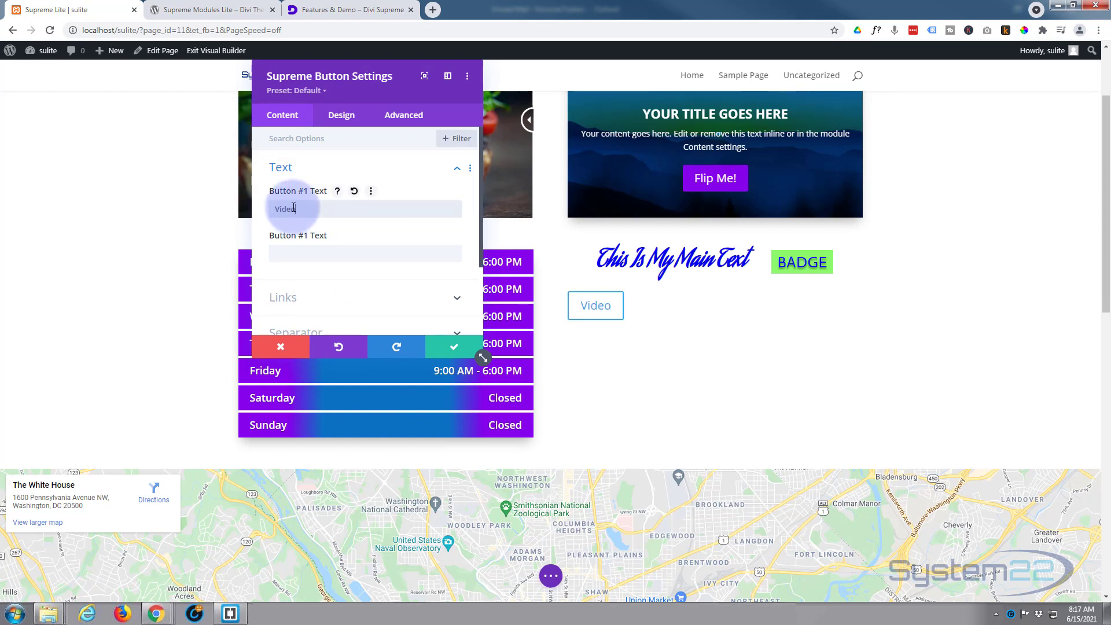
left_click(291, 260)
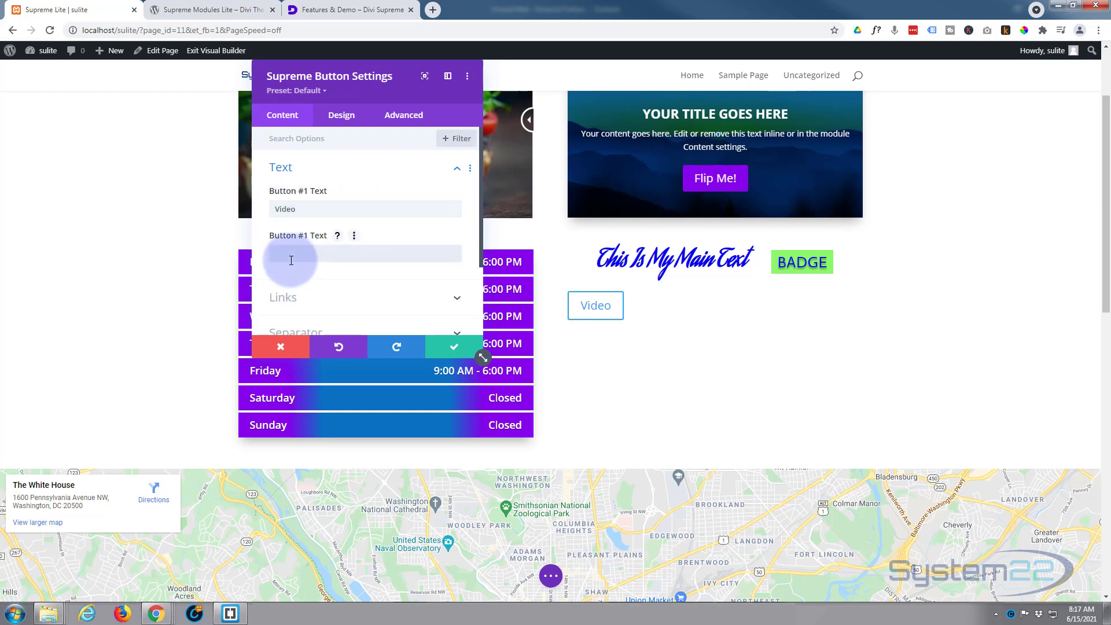
type("Image")
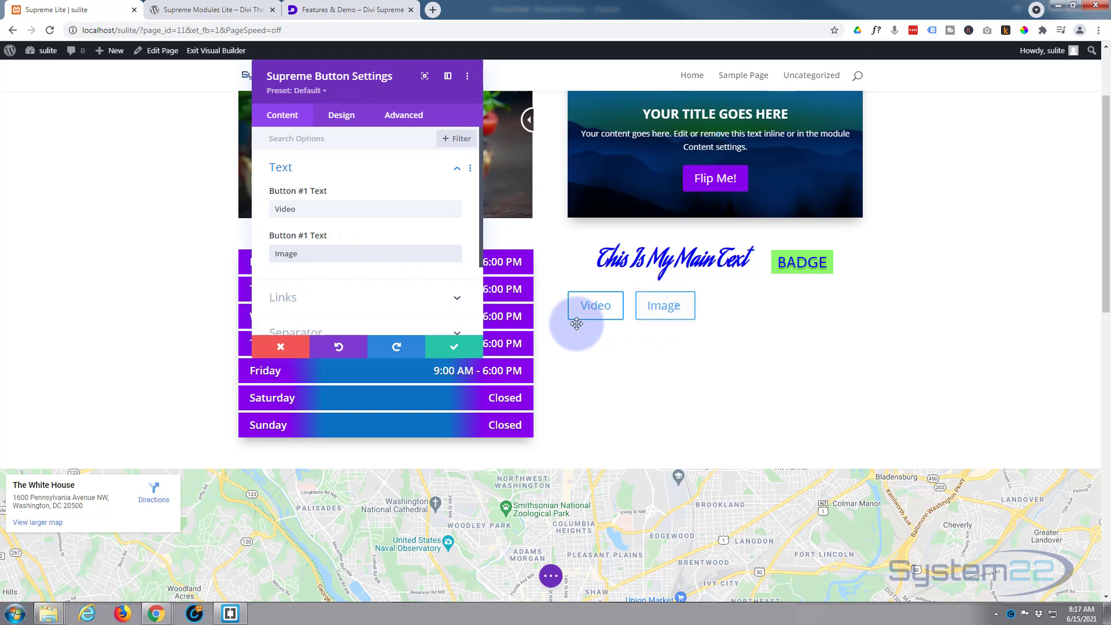
scroll(327, 219, "down", 2)
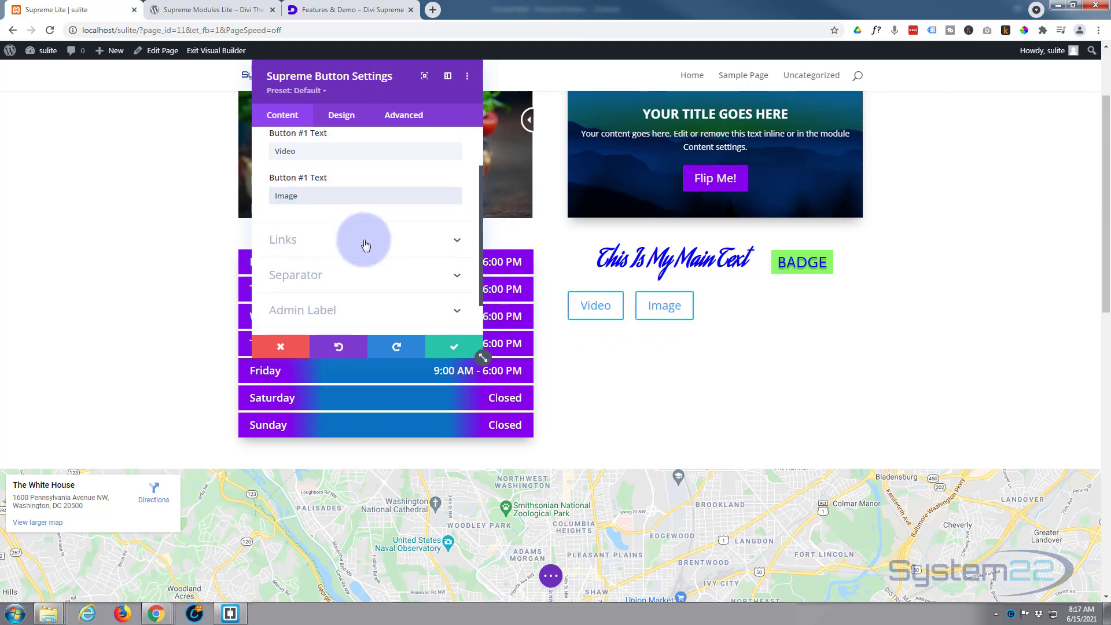
left_click(365, 243)
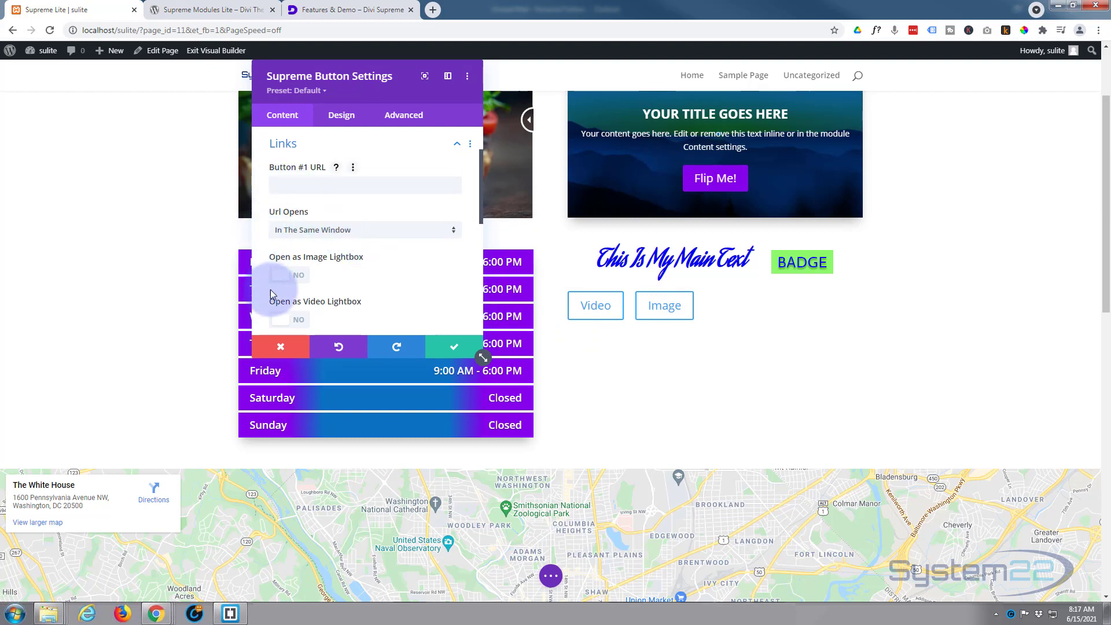
left_click(289, 319)
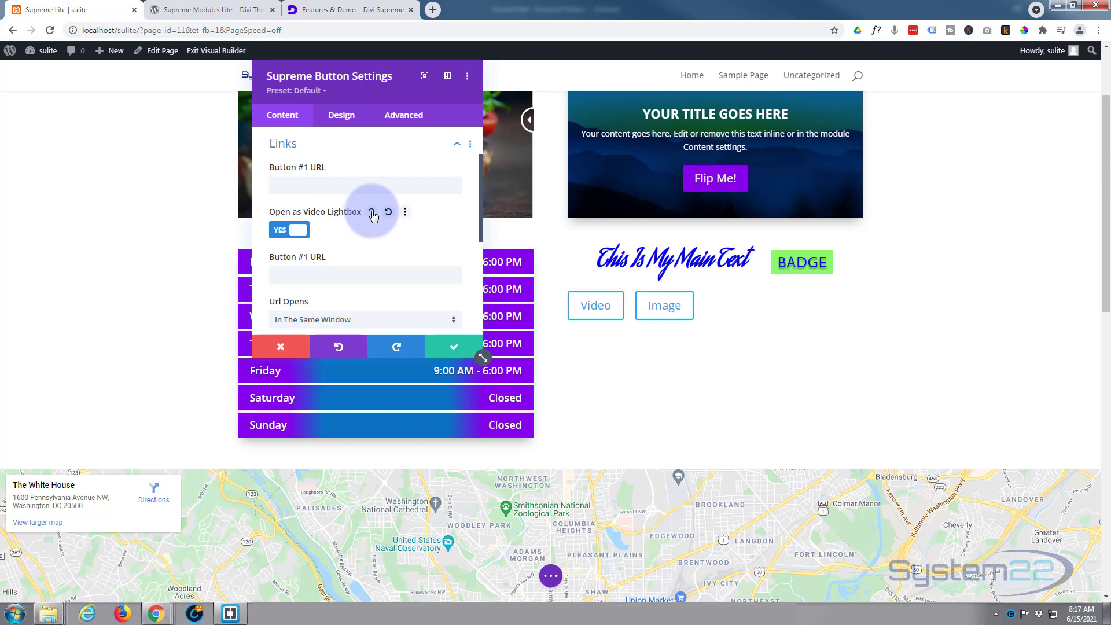
left_click(372, 213)
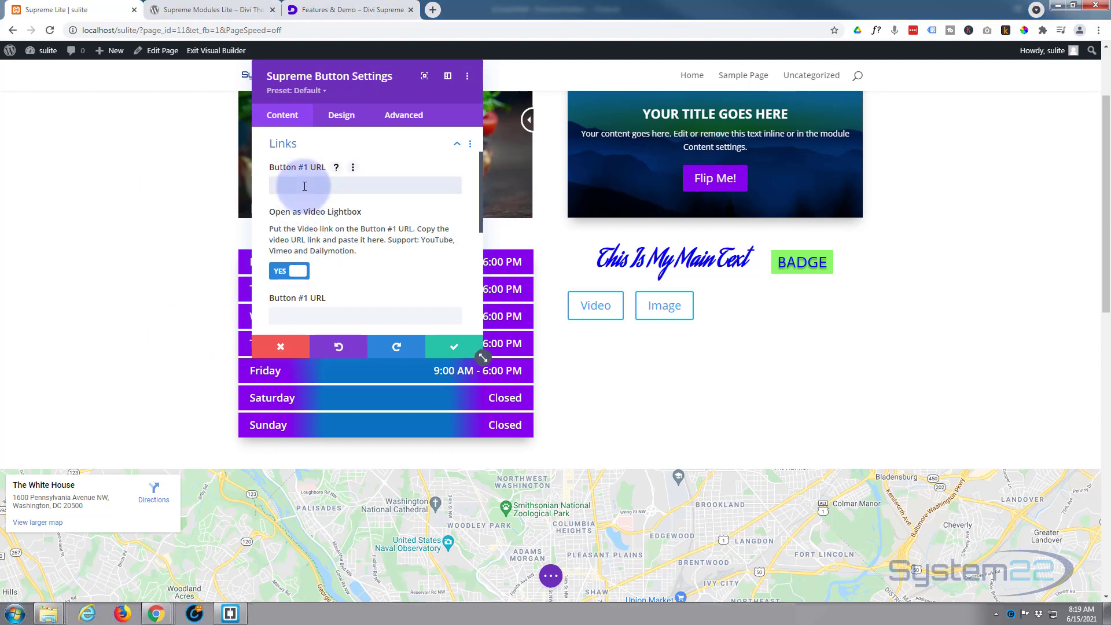
left_click(303, 185)
type("https://youtu.be/6gAPZ_ysRH8")
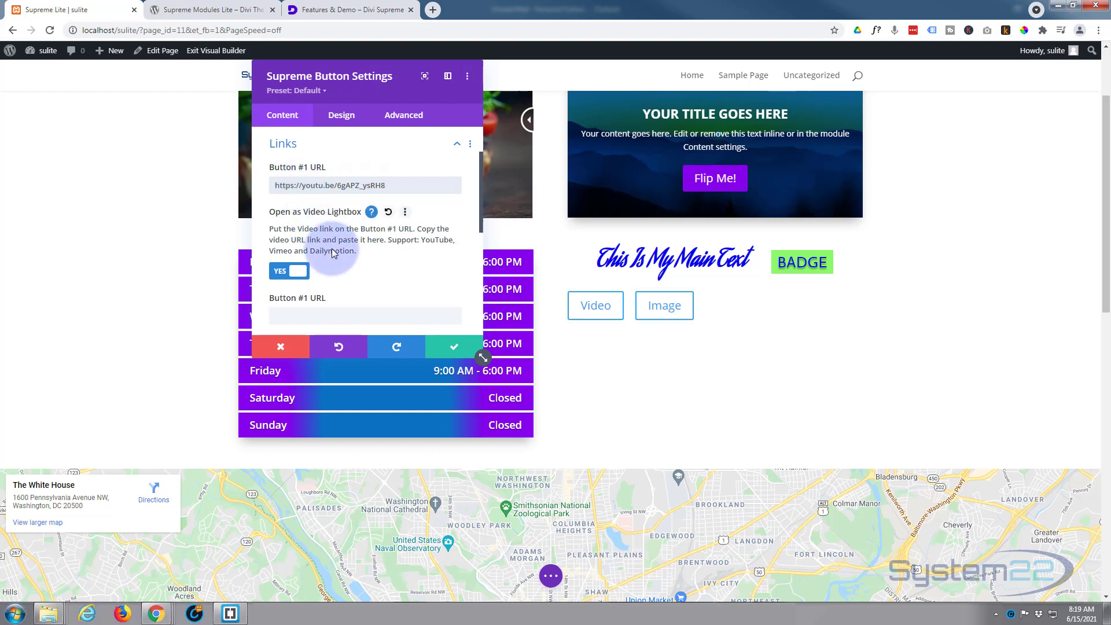
scroll(332, 252, "down", 3)
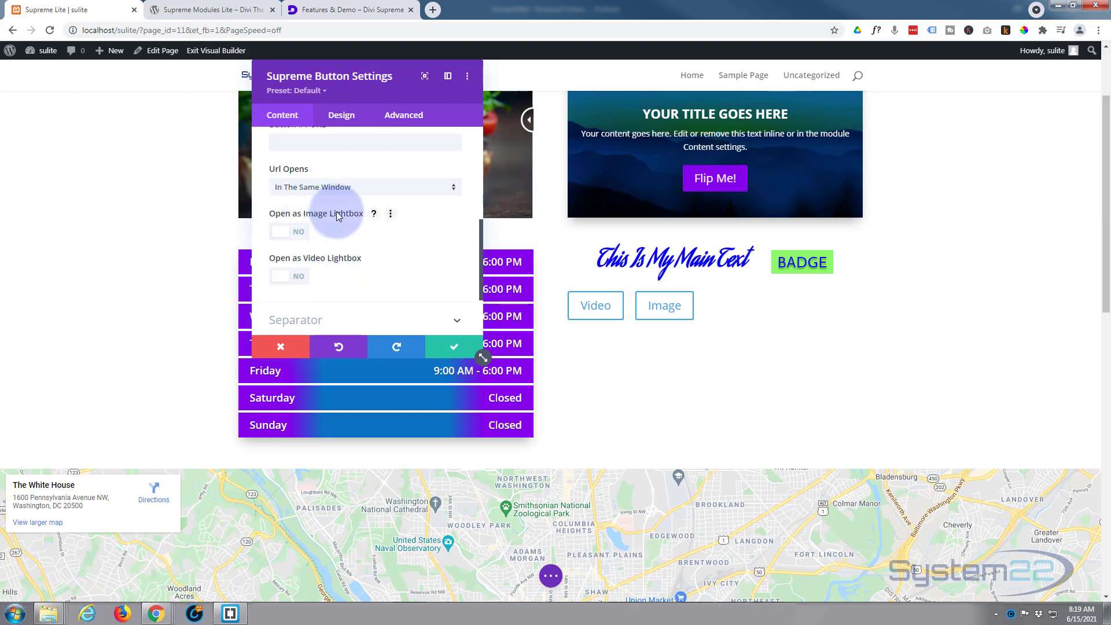
Step: Set Button #2 to open pexels-pixabay-414102.jpg from the Media Library as an image lightbox
scroll(341, 217, "up", 1)
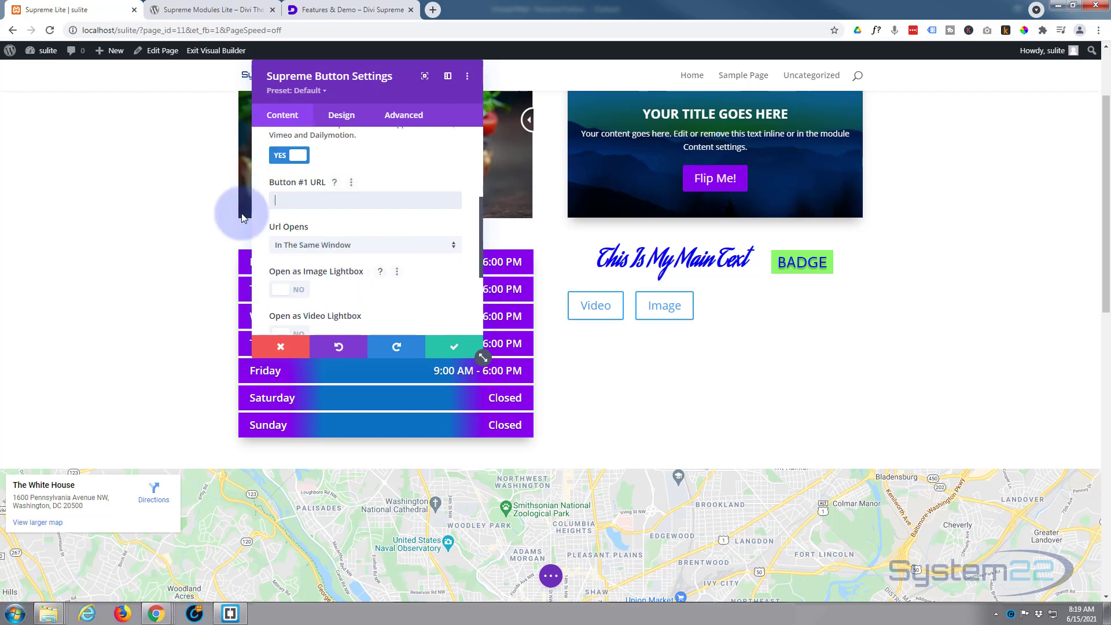
scroll(380, 262, "down", 1)
left_click(299, 235)
left_click(368, 258)
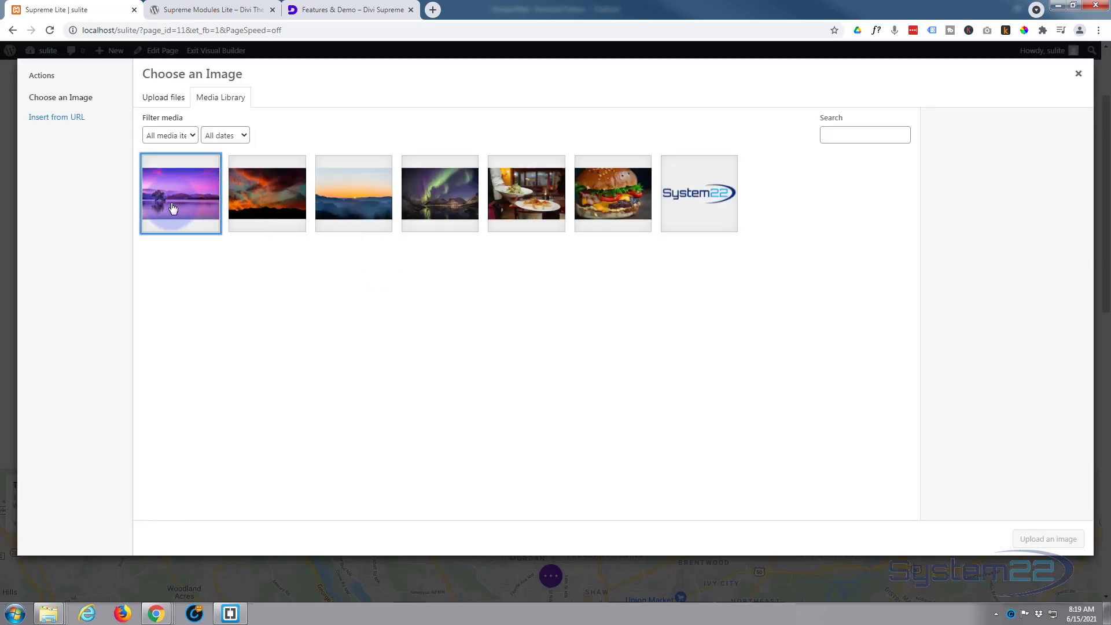
left_click(173, 207)
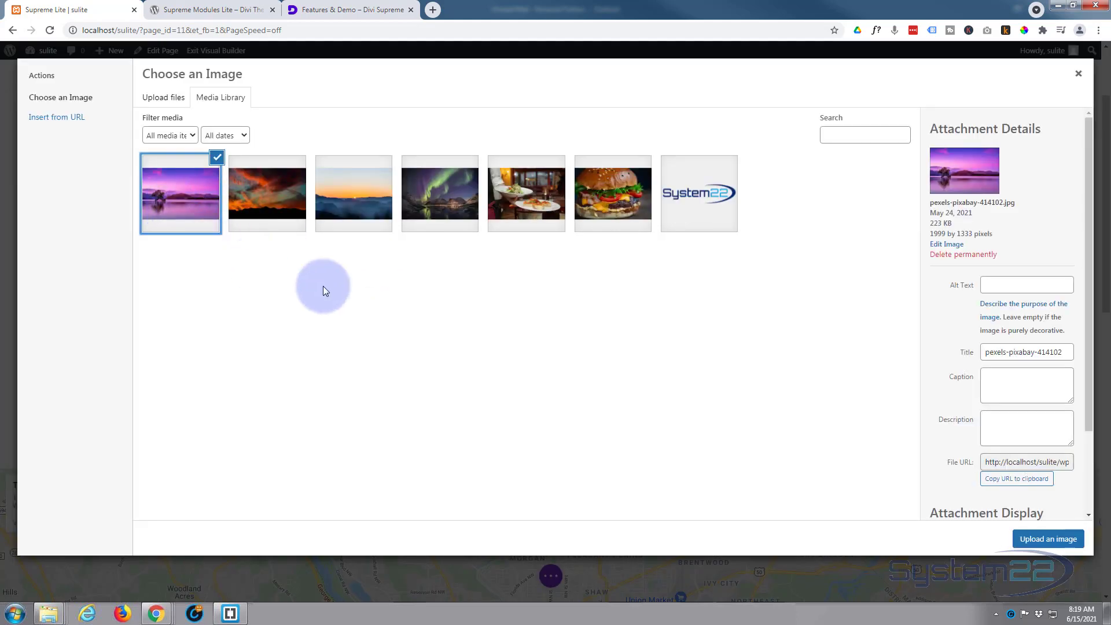
left_click(1048, 539)
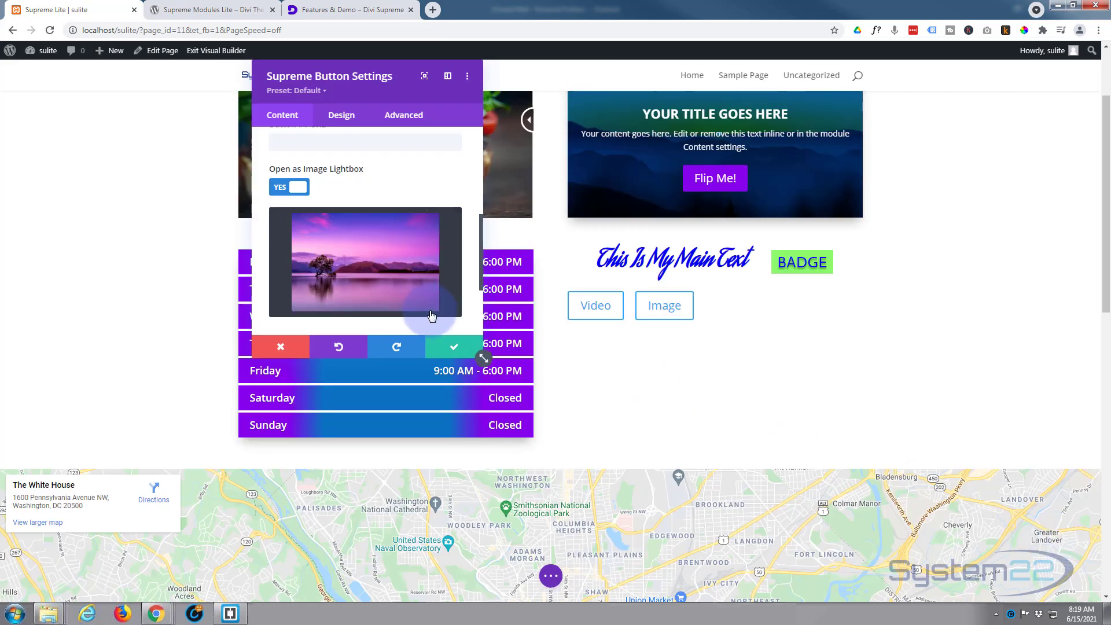
scroll(429, 310, "down", 3)
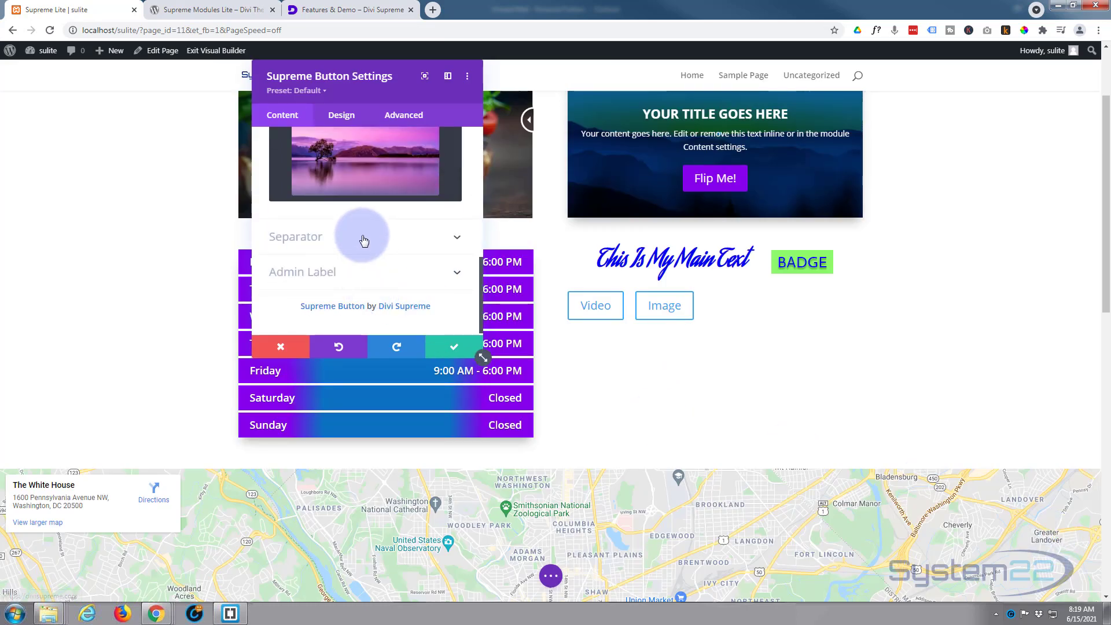
Step: Edit the separator text in the separator settings
left_click(364, 238)
left_click(287, 186)
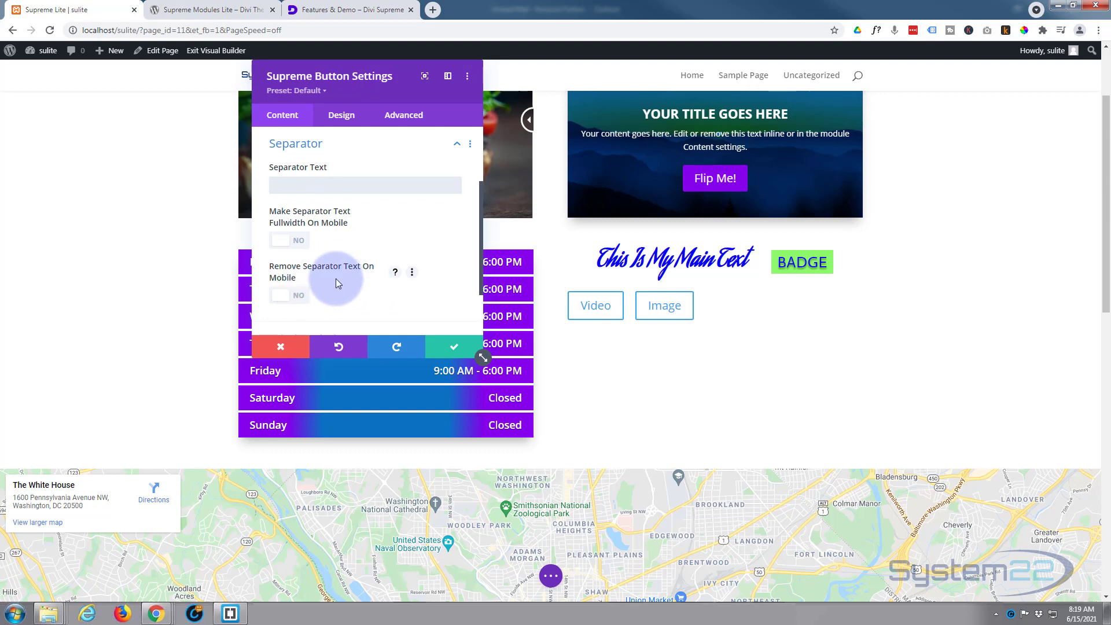
scroll(337, 280, "down", 2)
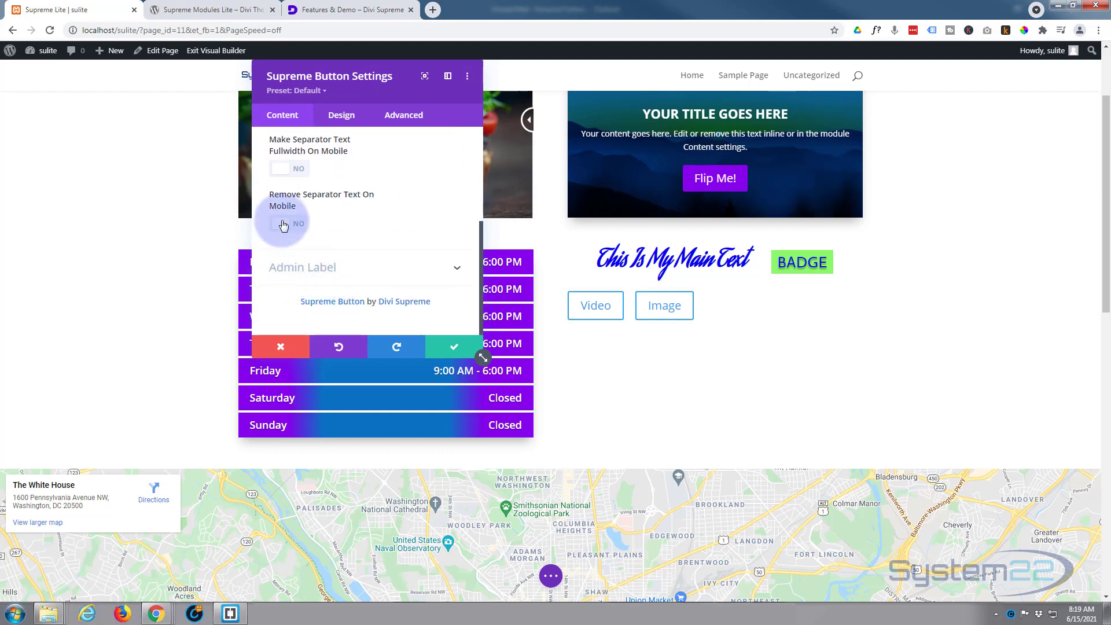
Step: In the Design tab, set Button Alignment to centre
left_click(339, 118)
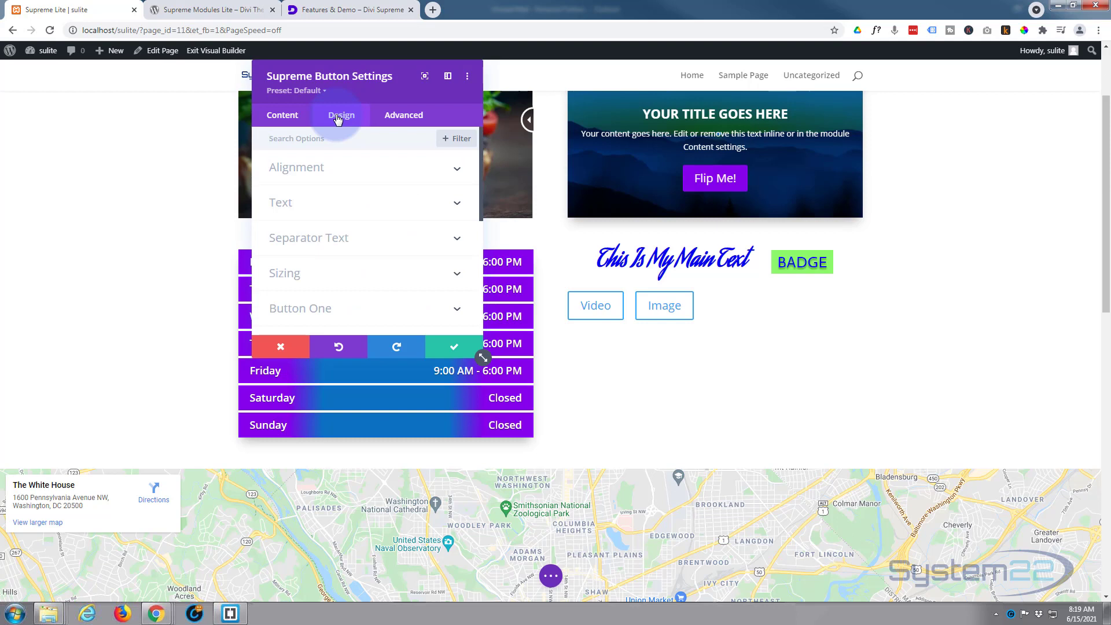
left_click(370, 175)
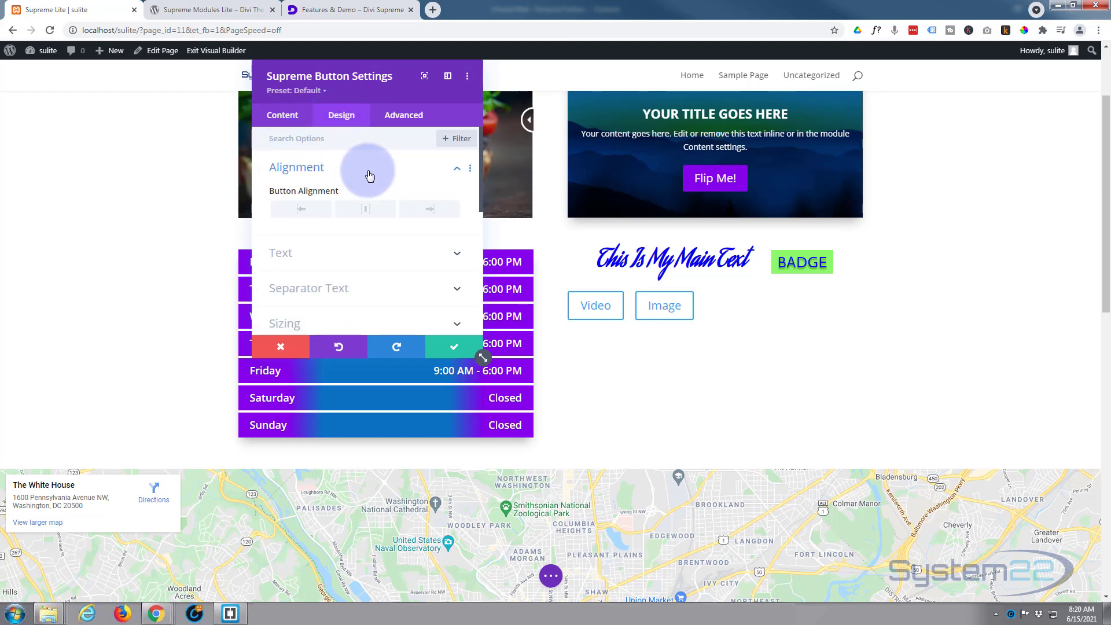
left_click(365, 209)
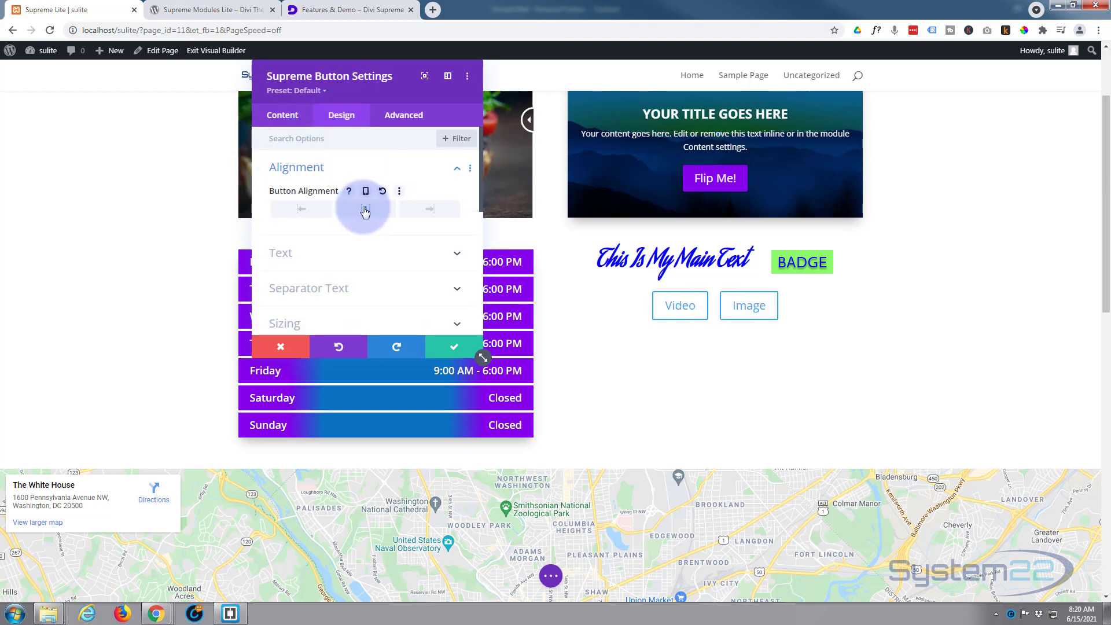
scroll(362, 220, "down", 1)
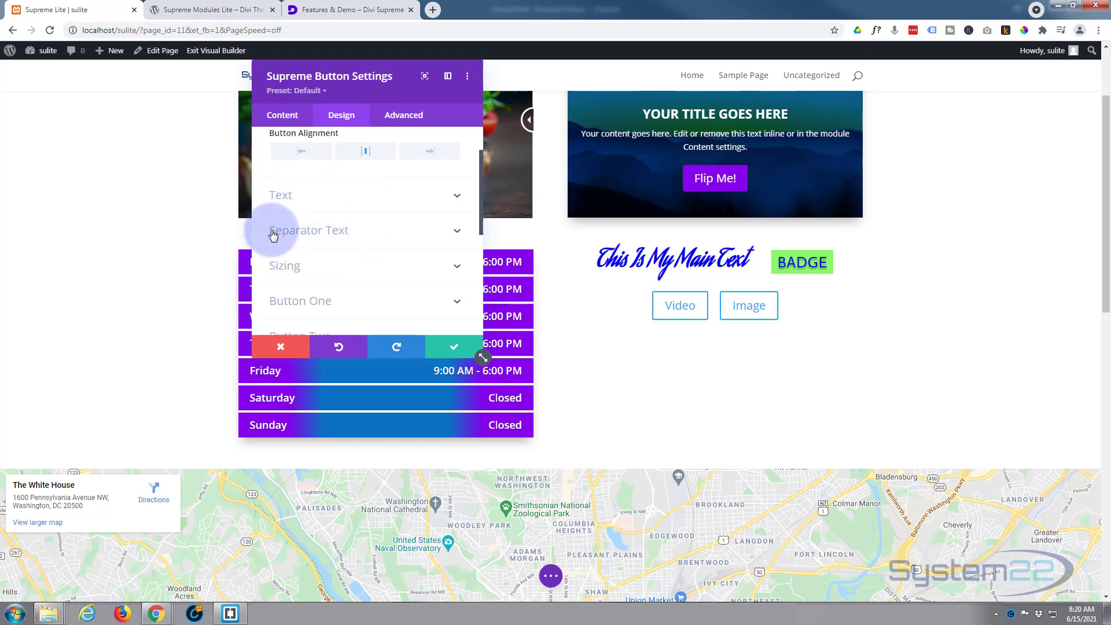
left_click(373, 234)
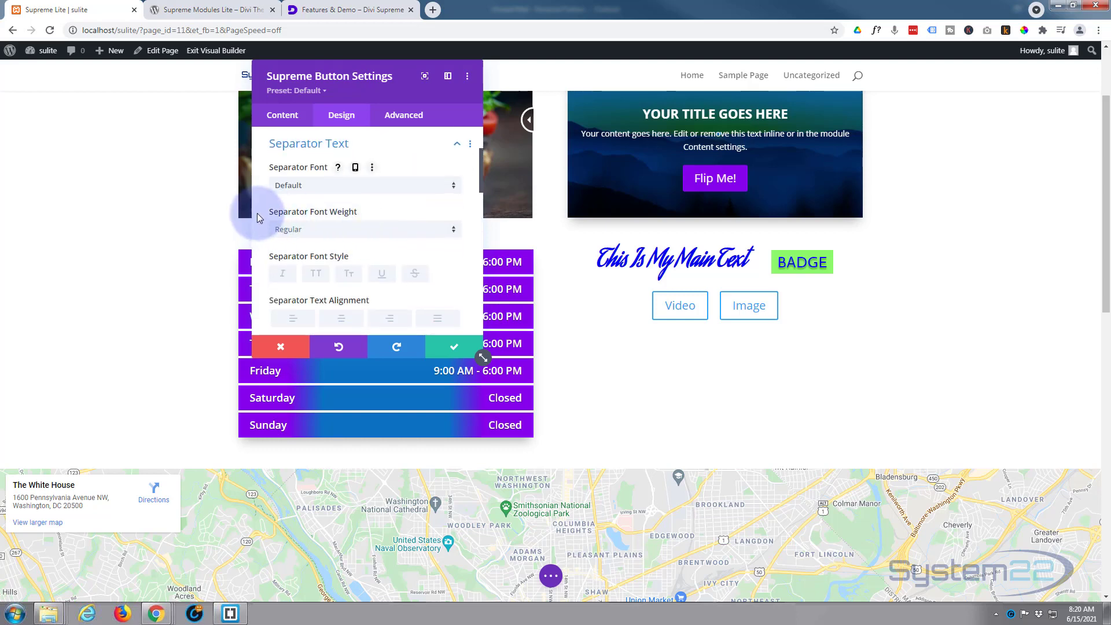
left_click(346, 189)
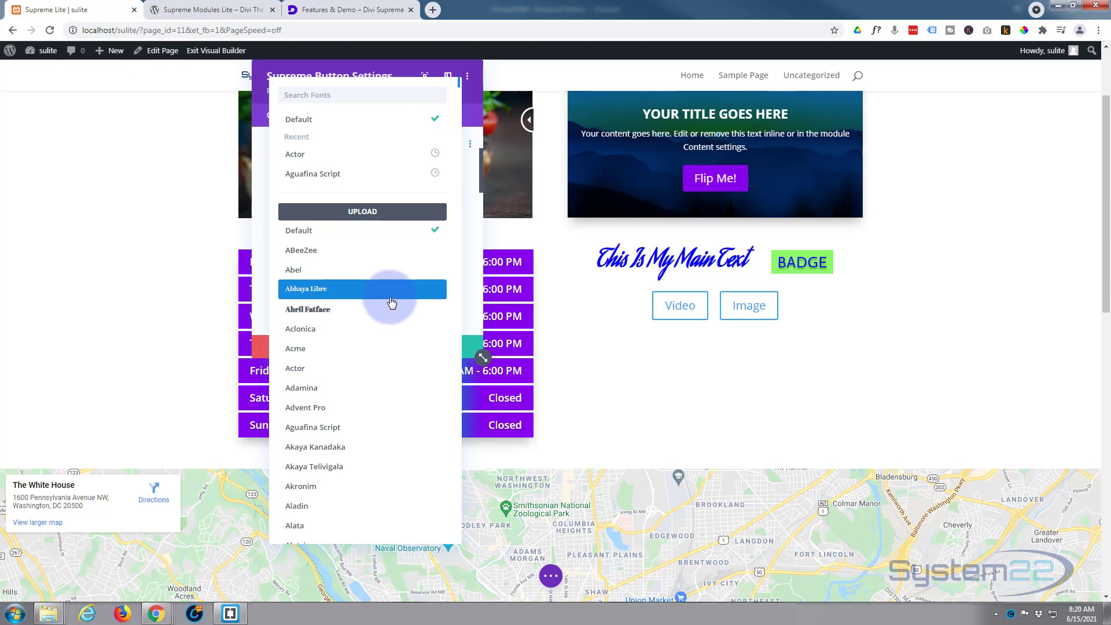
scroll(391, 301, "down", 8)
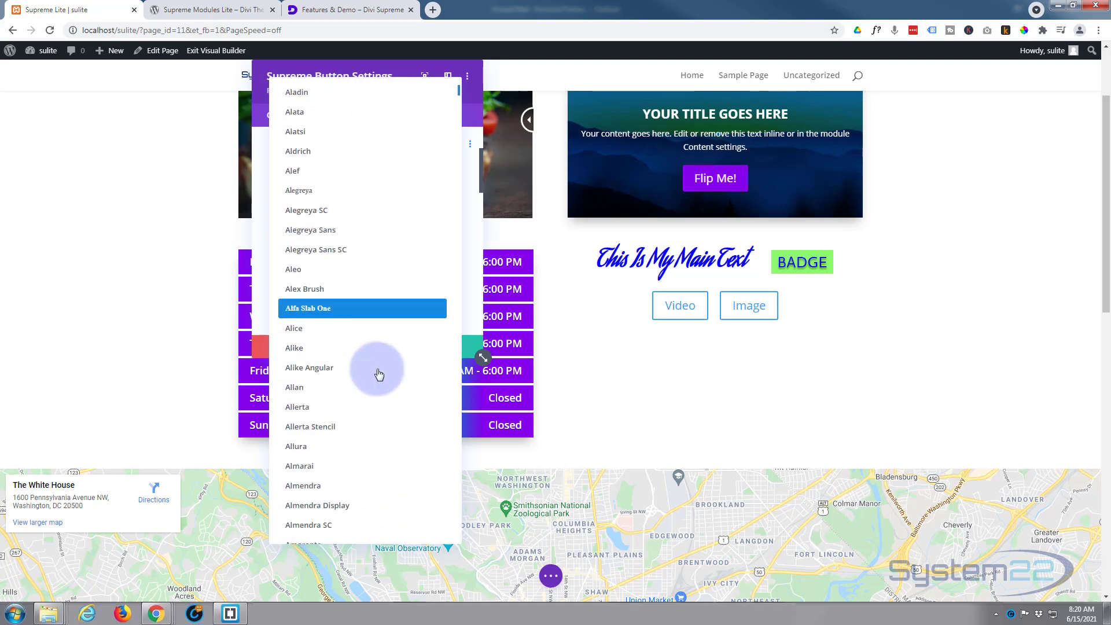
scroll(379, 373, "down", 15)
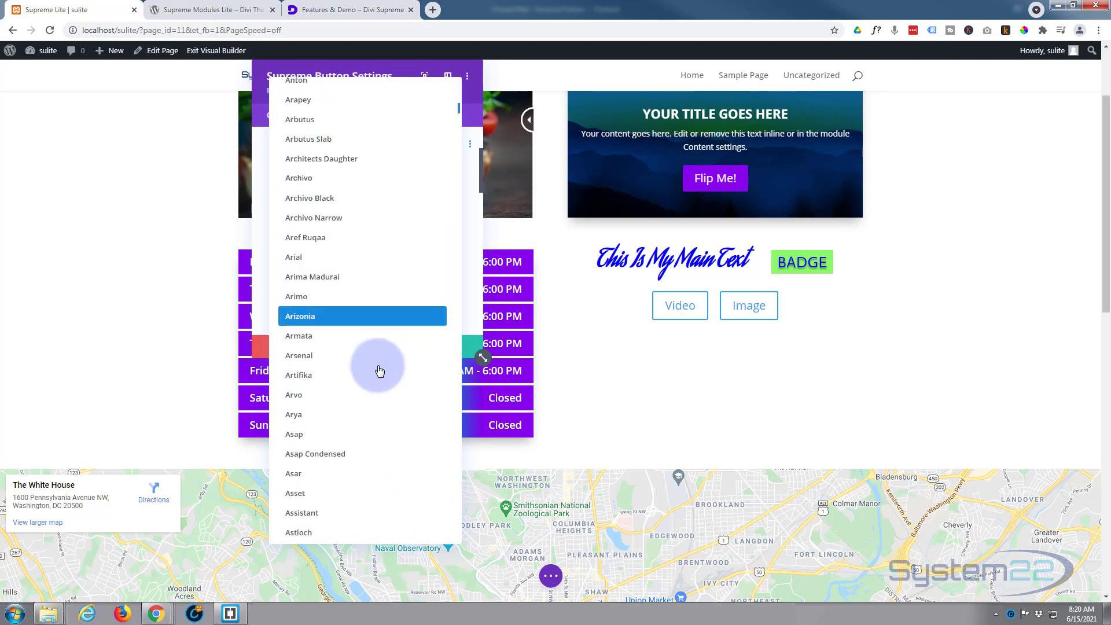
scroll(379, 370, "down", 5)
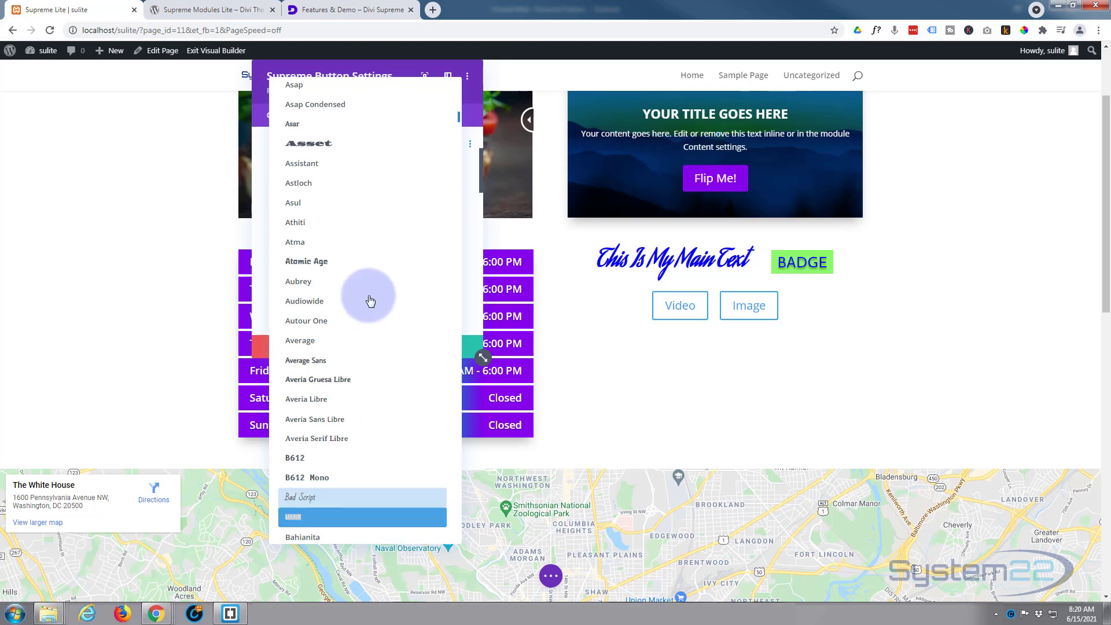
left_click(256, 109)
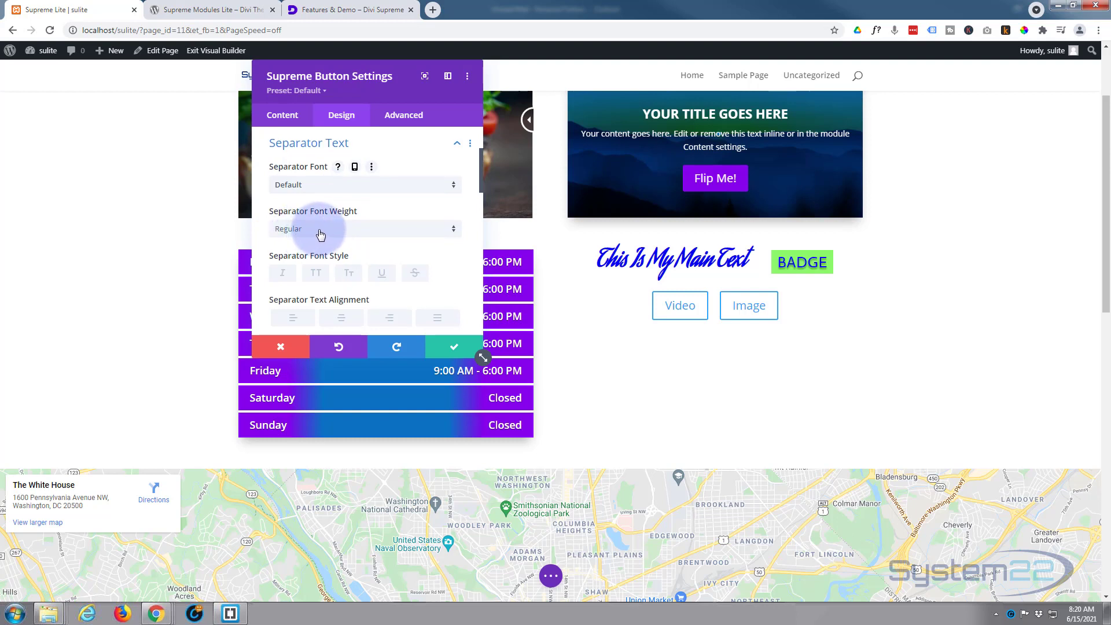
scroll(301, 232, "down", 2)
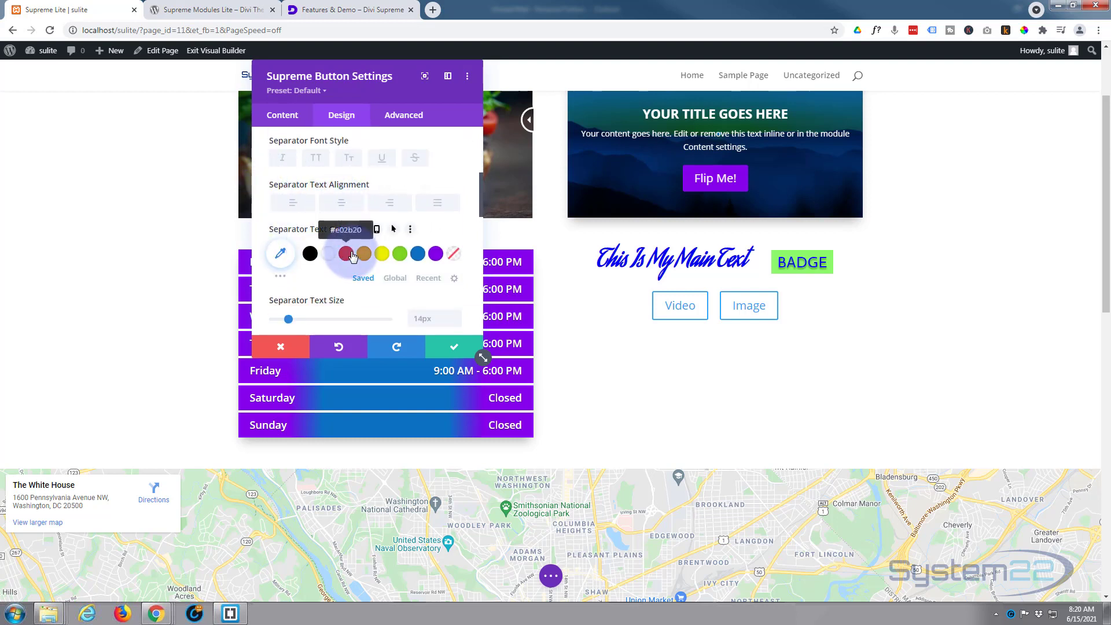
scroll(347, 249, "down", 1)
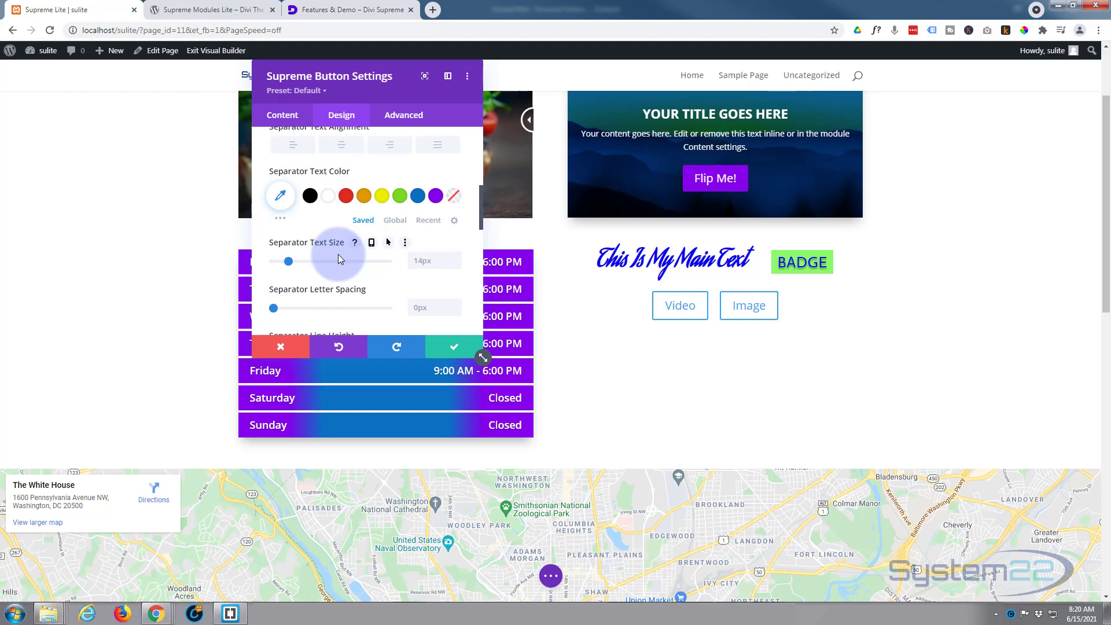
scroll(338, 254, "up", 4)
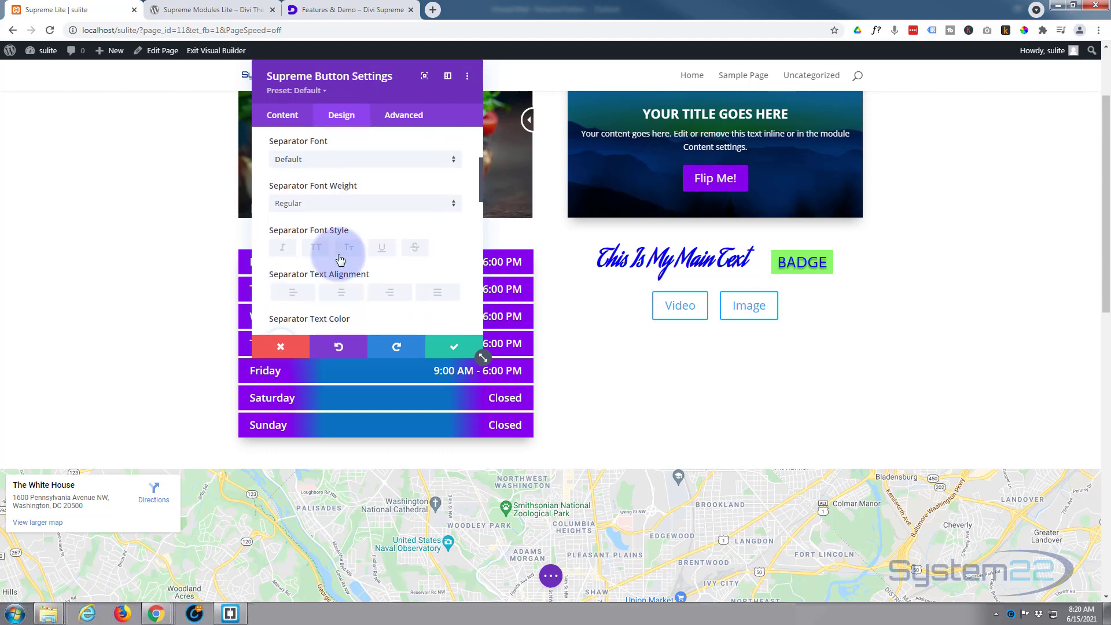
scroll(339, 259, "up", 2)
left_click(359, 247)
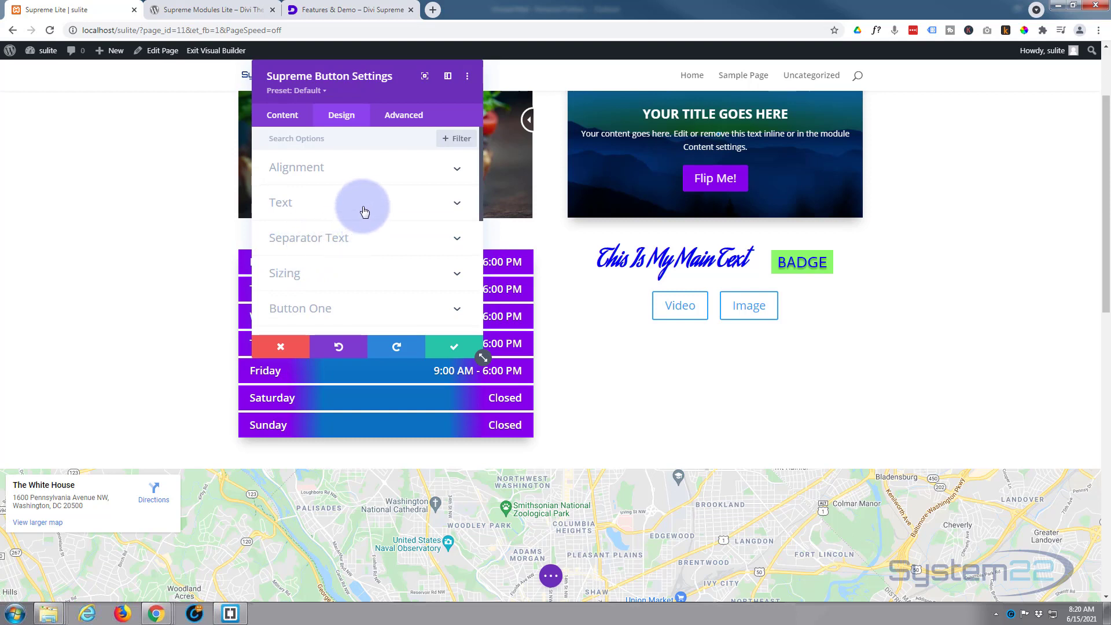
Step: Enable custom styles for the Video button with white text and blue #0c71c3 background
scroll(364, 211, "down", 1)
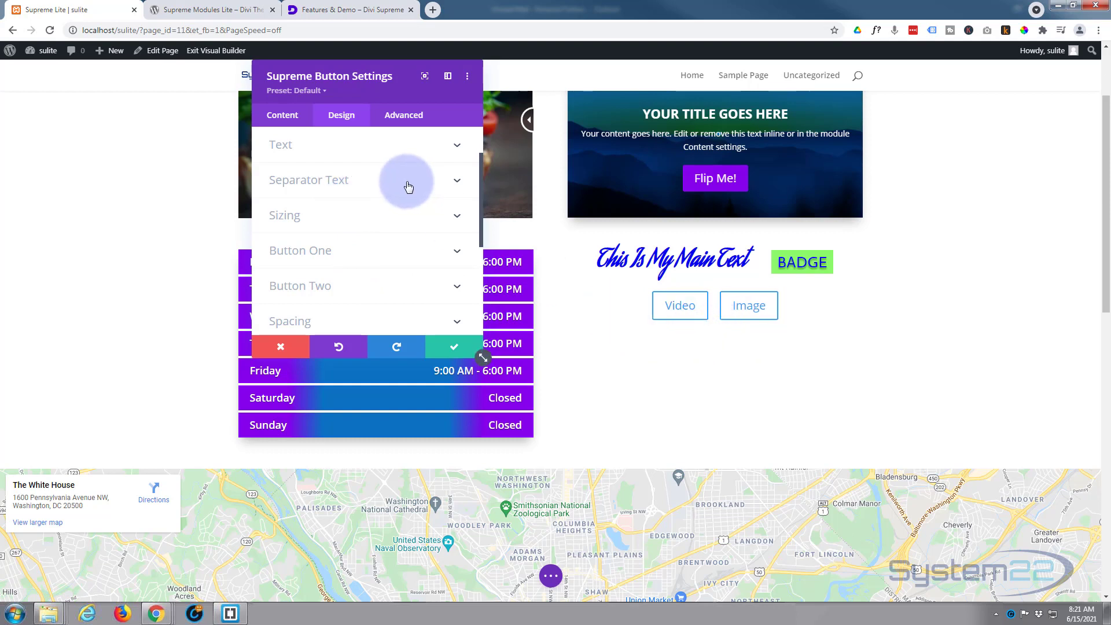
left_click(385, 253)
scroll(386, 252, "down", 2)
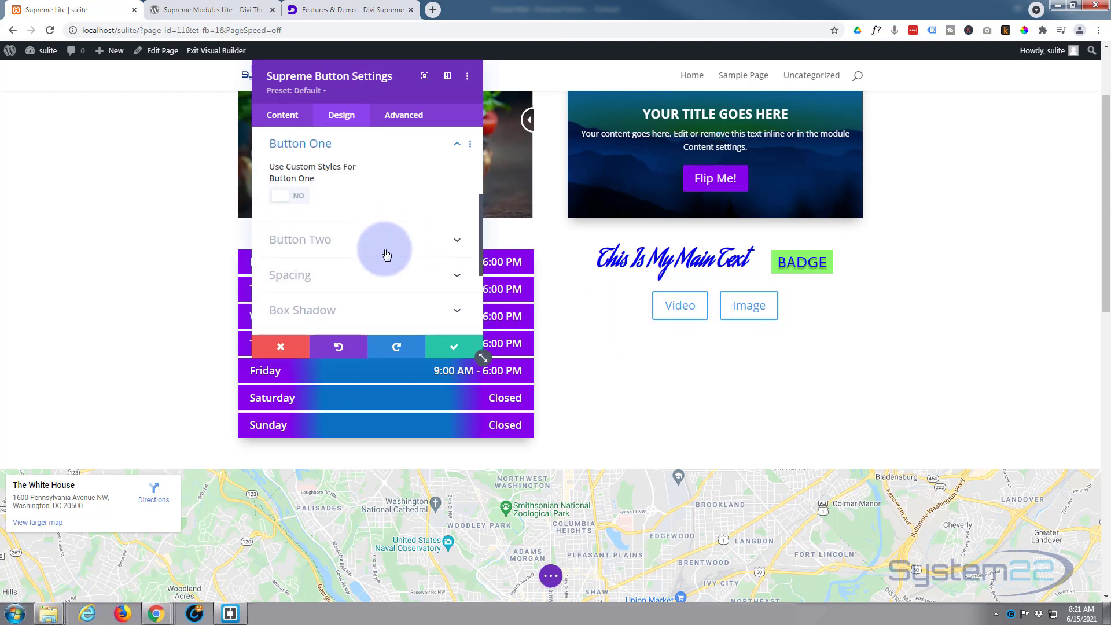
left_click(300, 198)
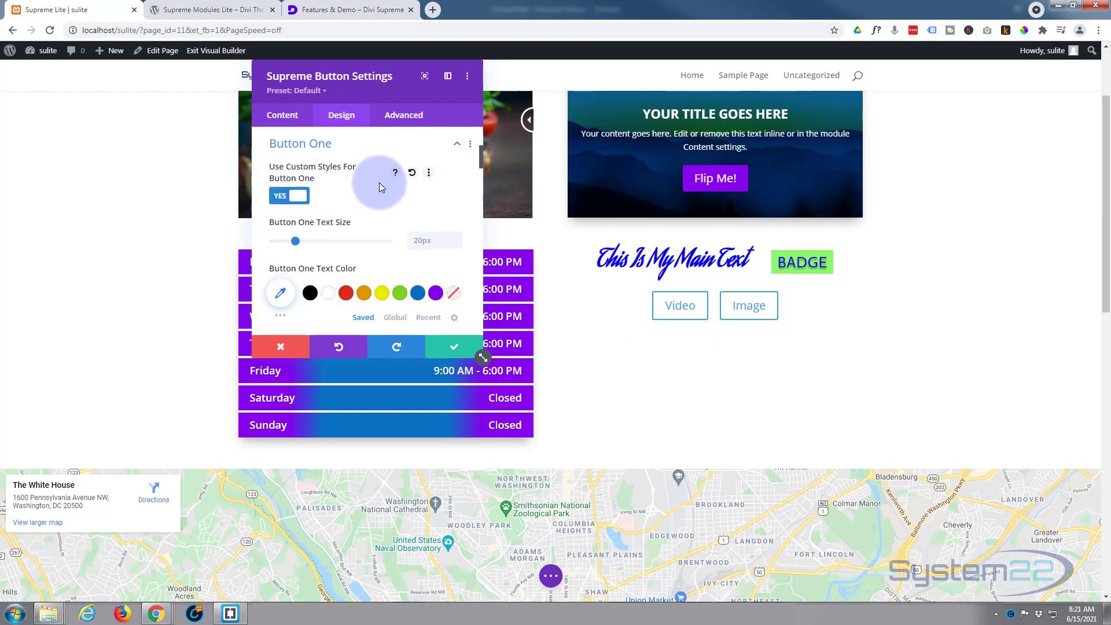
scroll(379, 182, "down", 2)
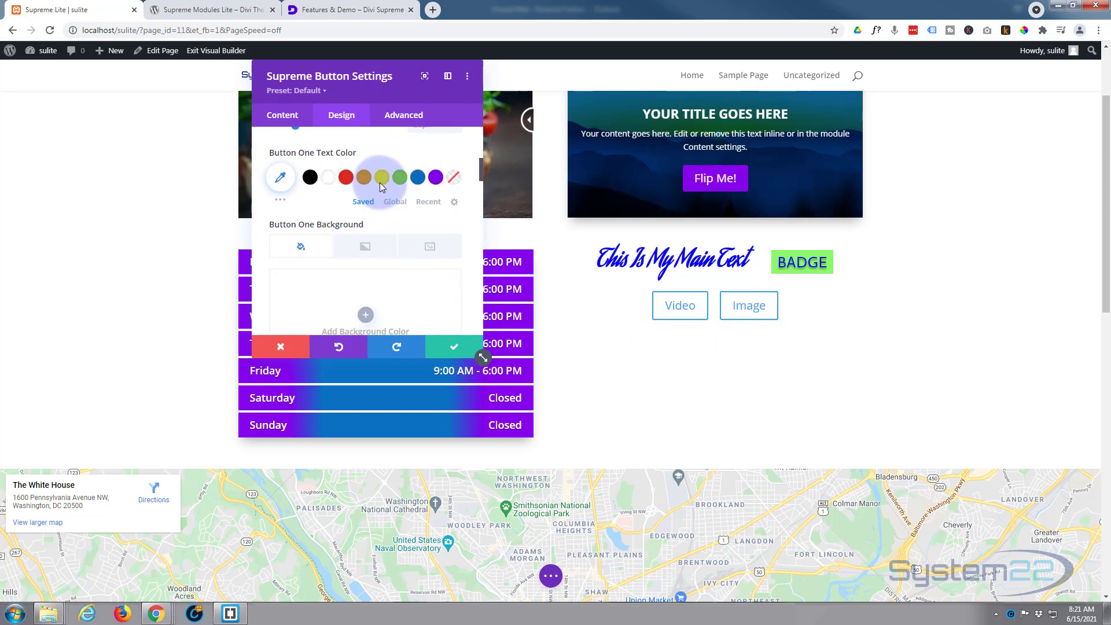
left_click(328, 179)
scroll(355, 198, "down", 2)
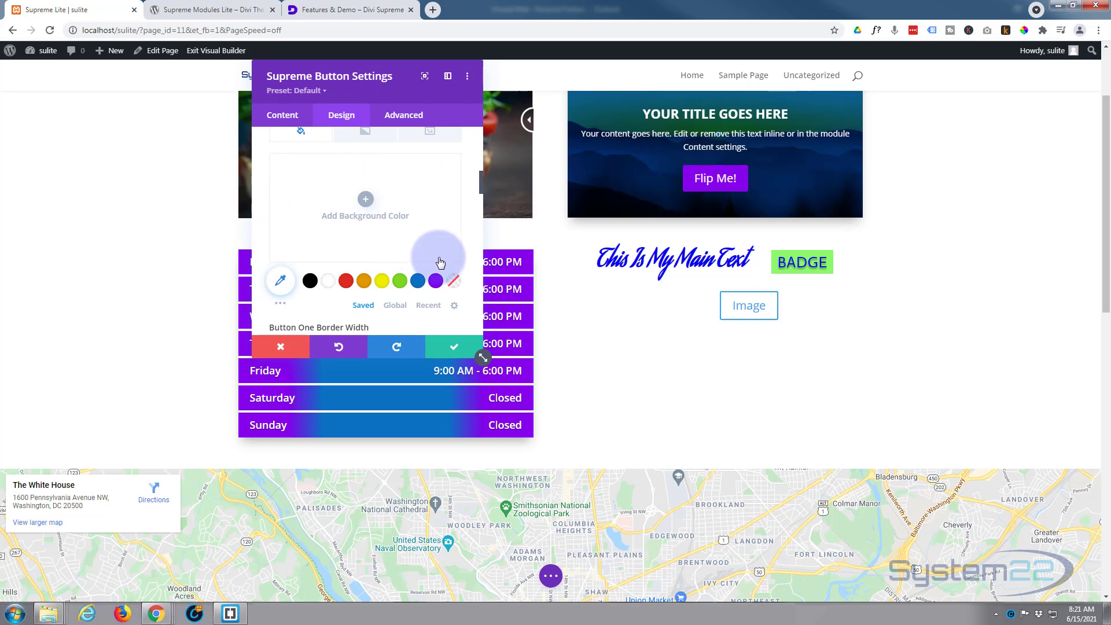
left_click(417, 281)
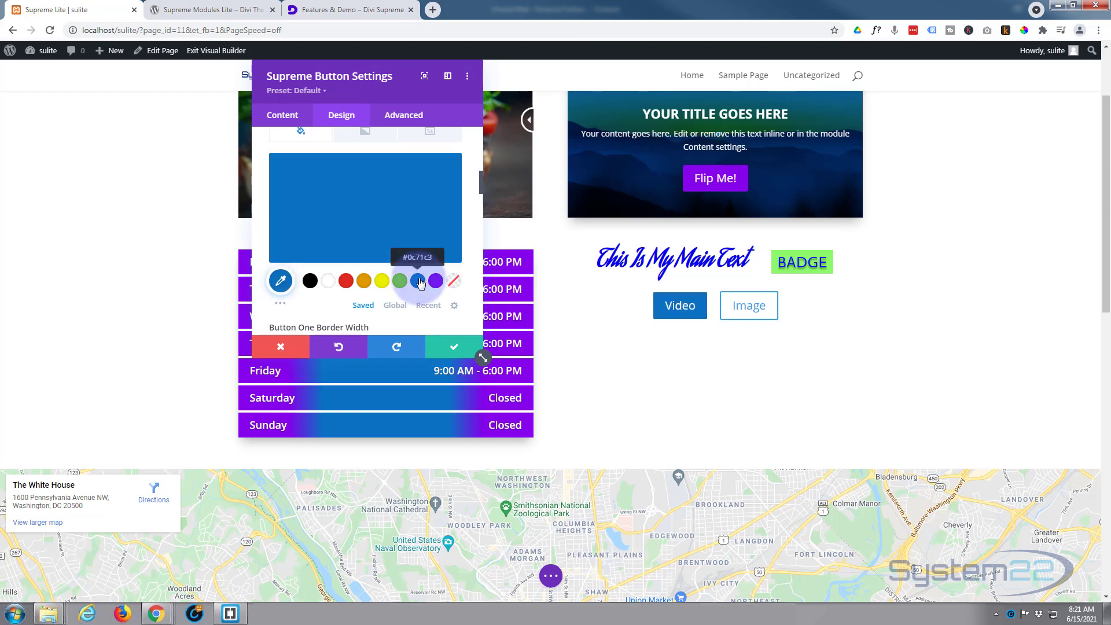
scroll(416, 281, "up", 2)
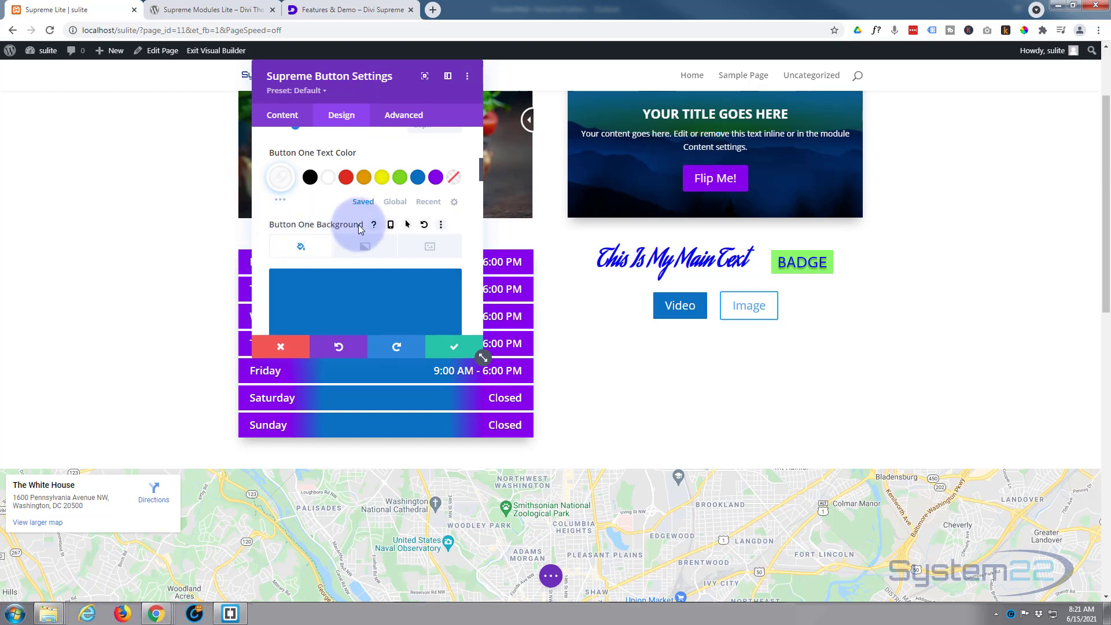
Step: Give the Video button a purple #8300e9 hover background
left_click(408, 225)
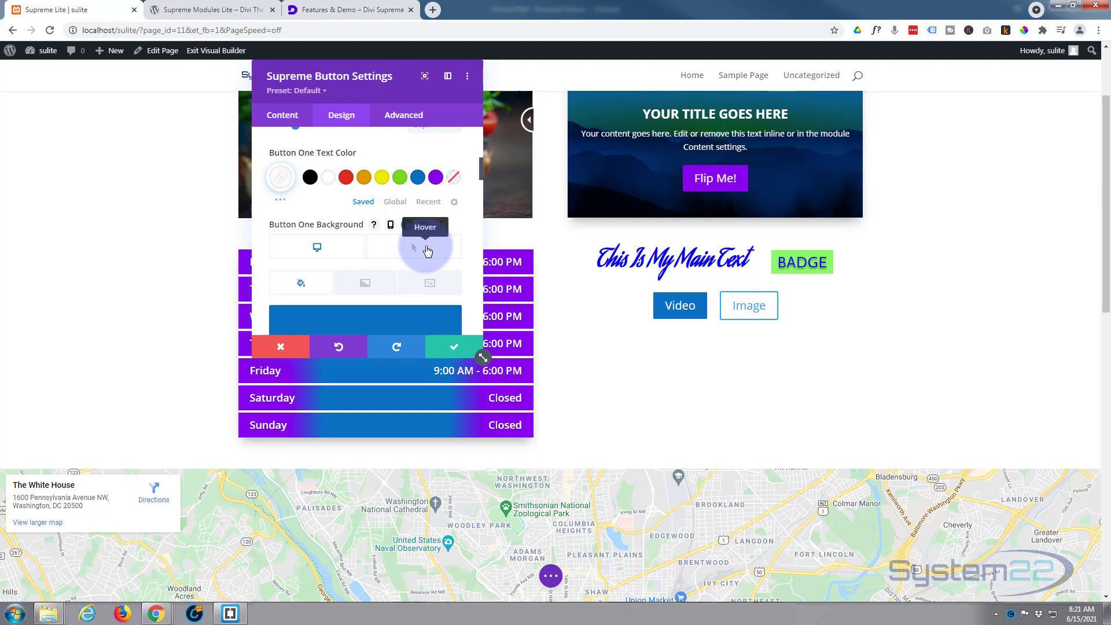
left_click(427, 250)
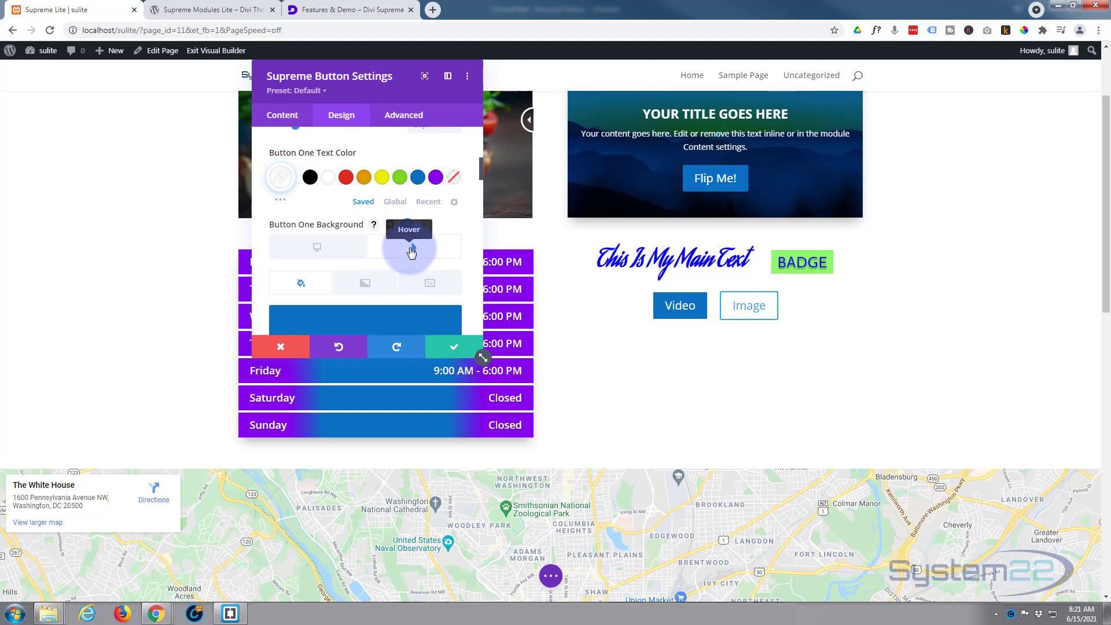
scroll(411, 253, "down", 1)
scroll(411, 253, "down", 2)
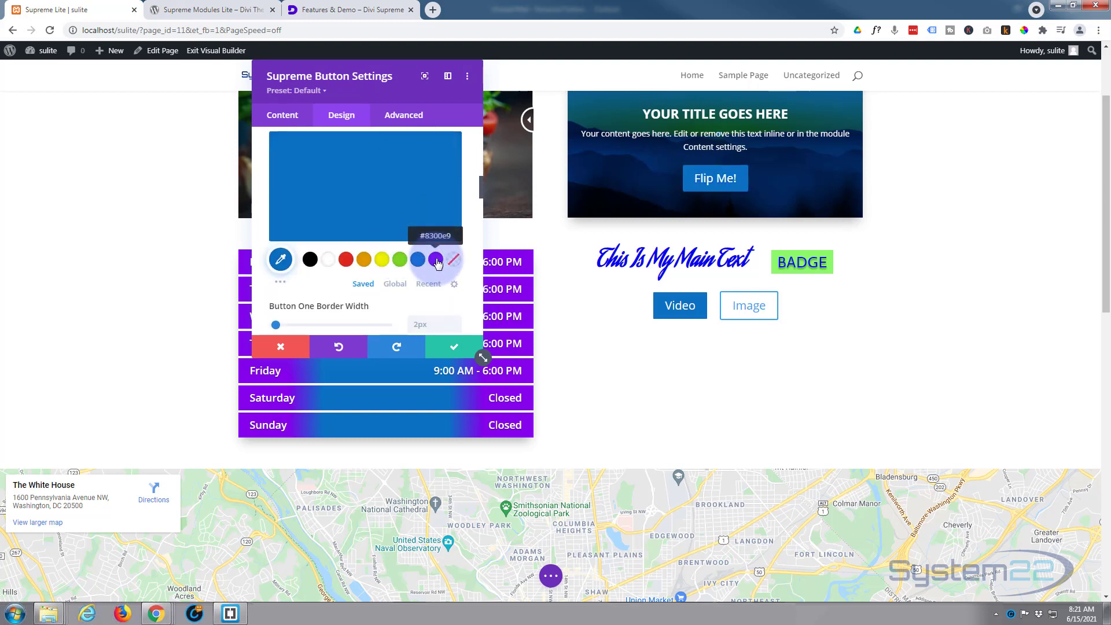
left_click(436, 260)
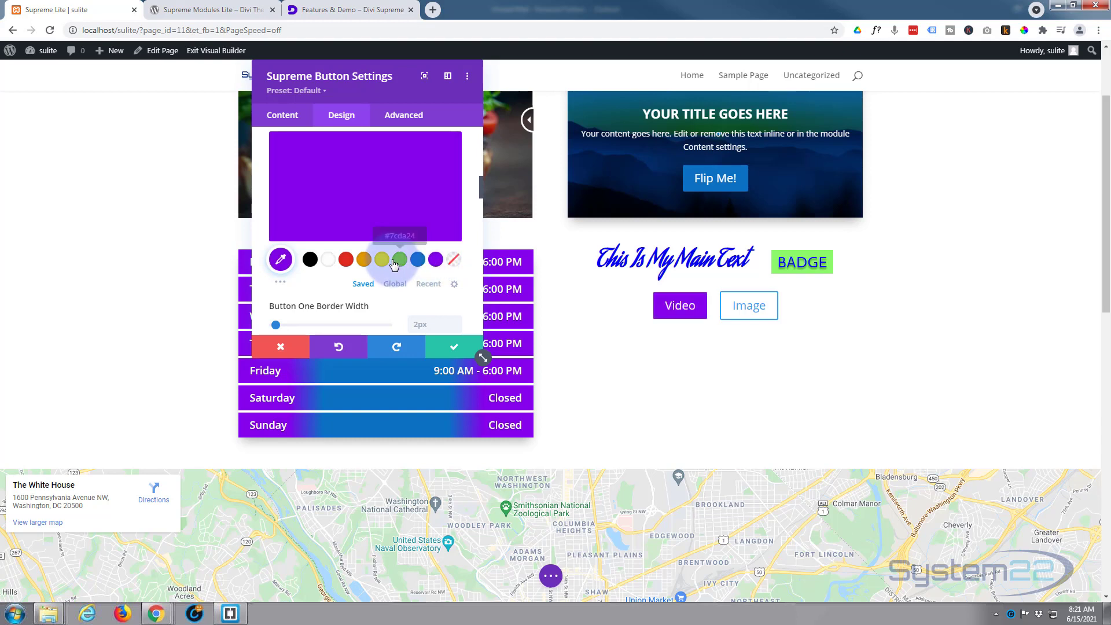
scroll(372, 258, "up", 1)
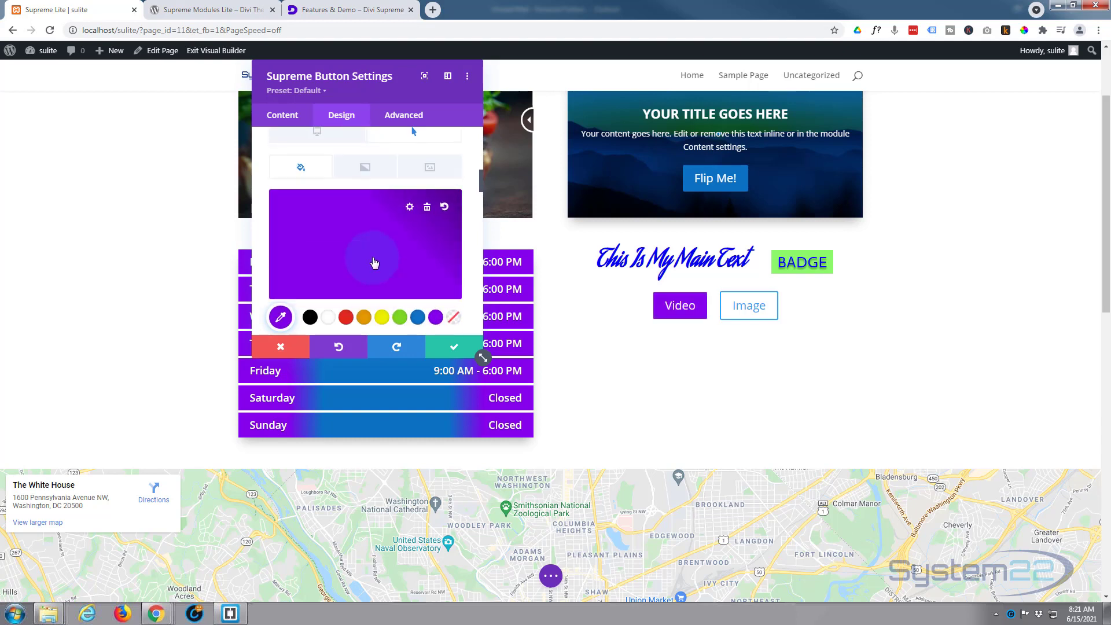
Step: Set the Video button's border width to 0px and switch off its button icon
scroll(374, 262, "down", 2)
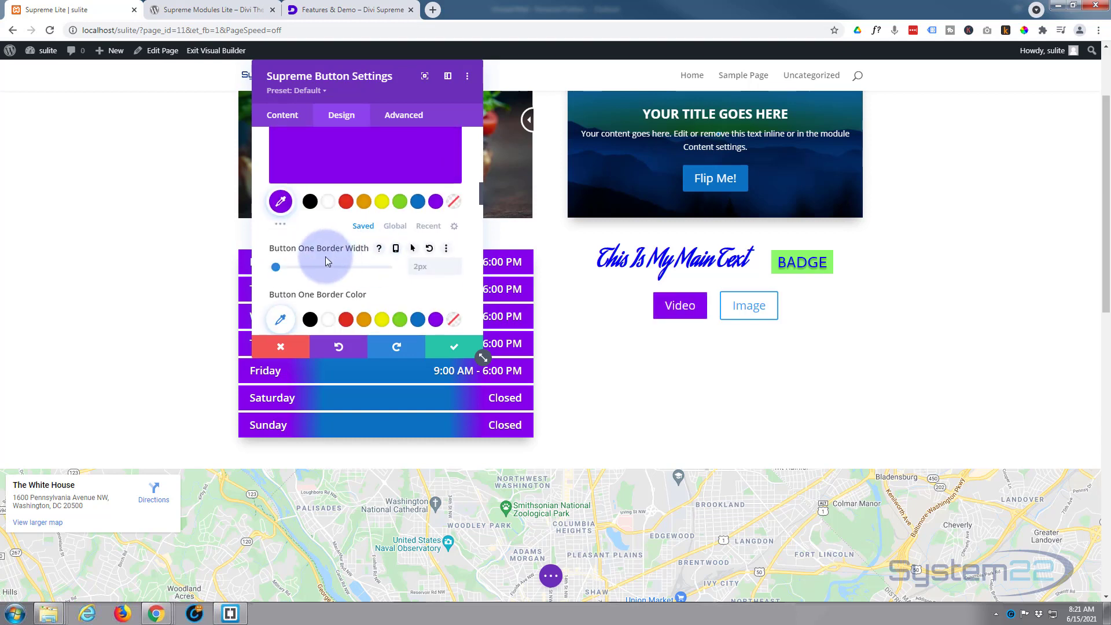
left_click(457, 268)
scroll(410, 263, "down", 2)
scroll(409, 264, "down", 2)
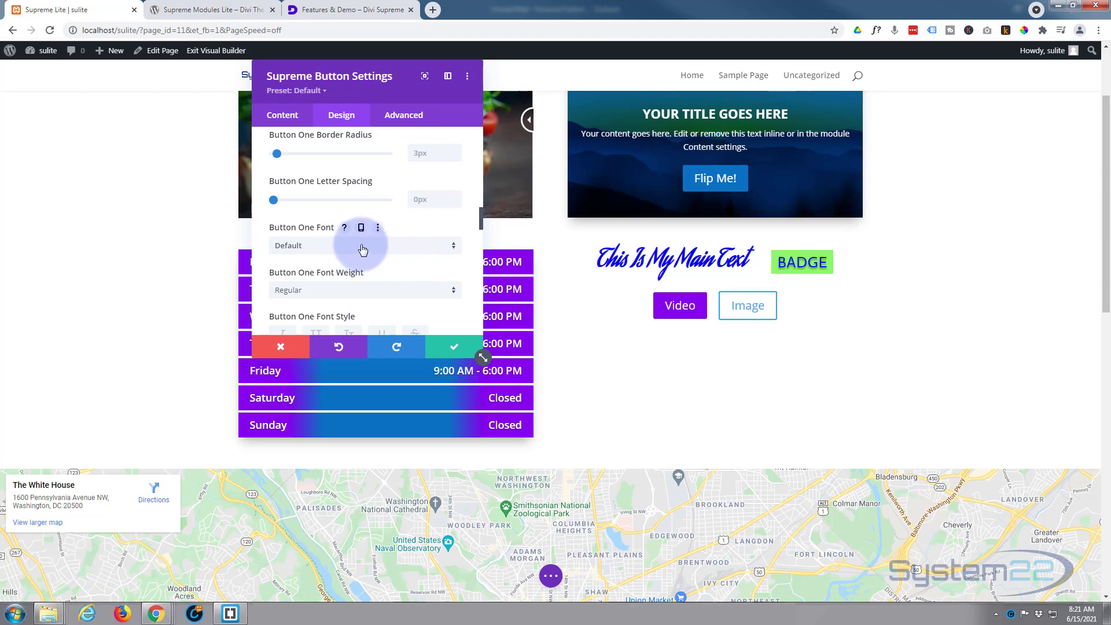
scroll(360, 246, "down", 3)
scroll(360, 244, "down", 2)
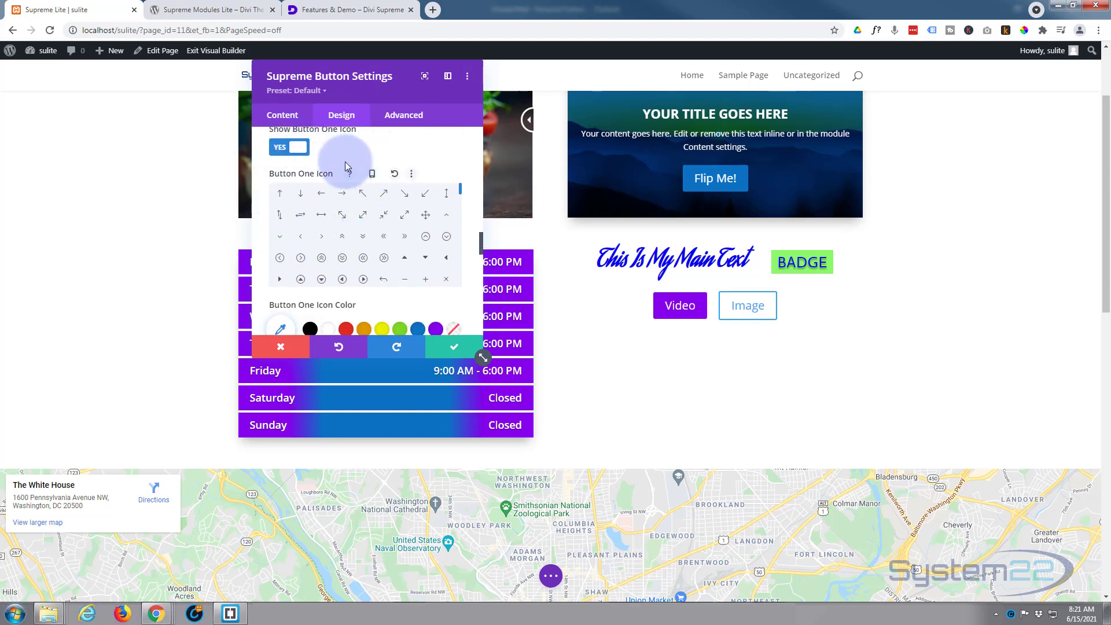
left_click_drag(461, 194, 461, 283)
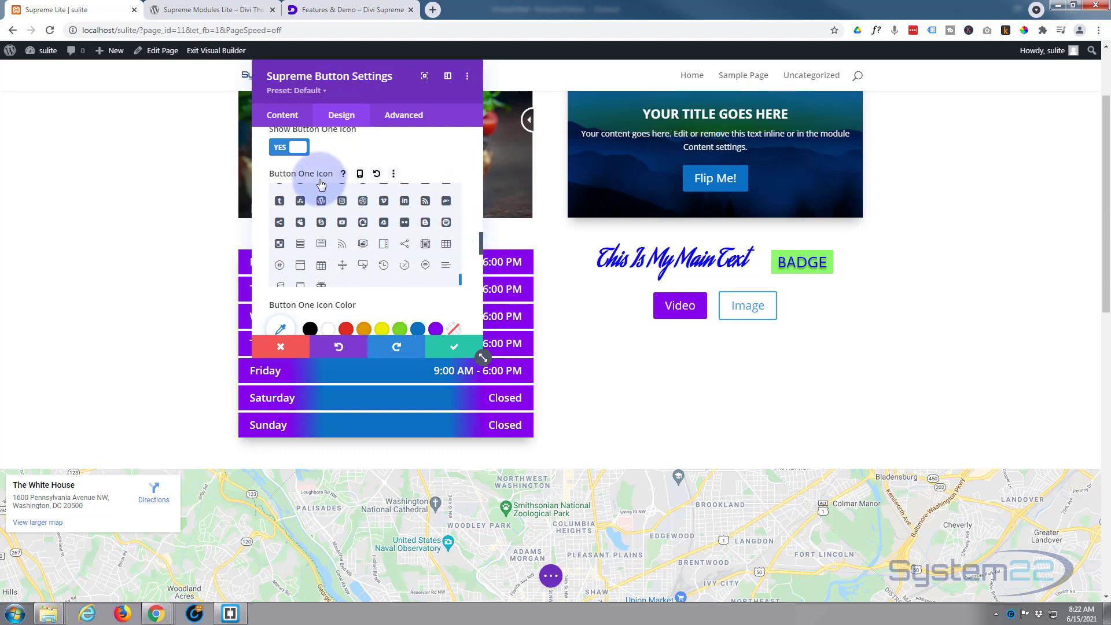
scroll(318, 179, "up", 4)
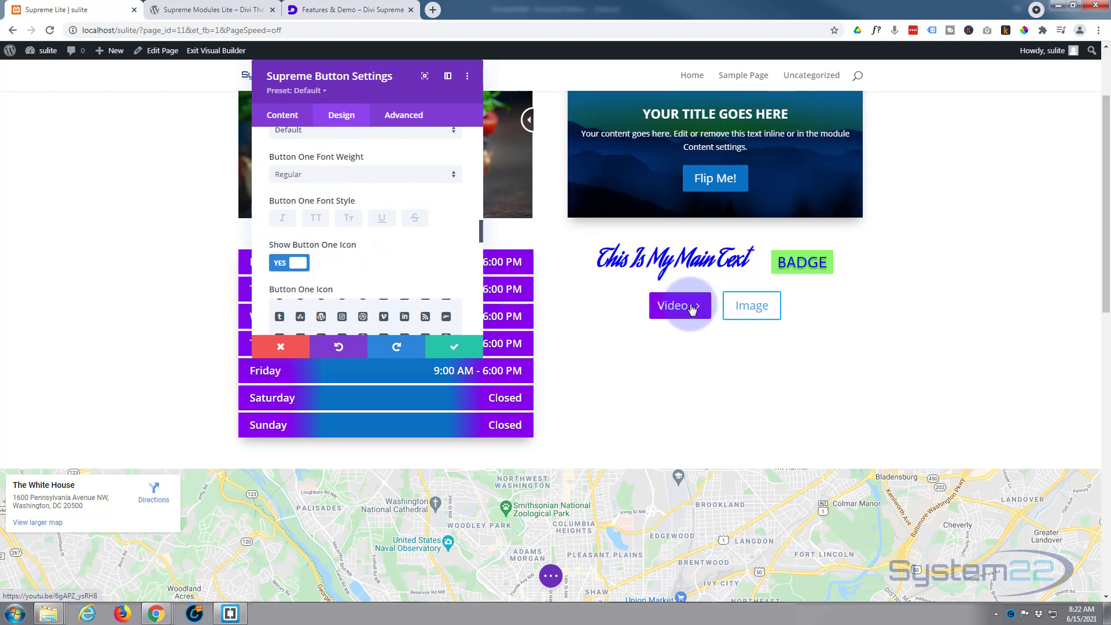
Step: Hide the icon on the Video button
left_click(283, 264)
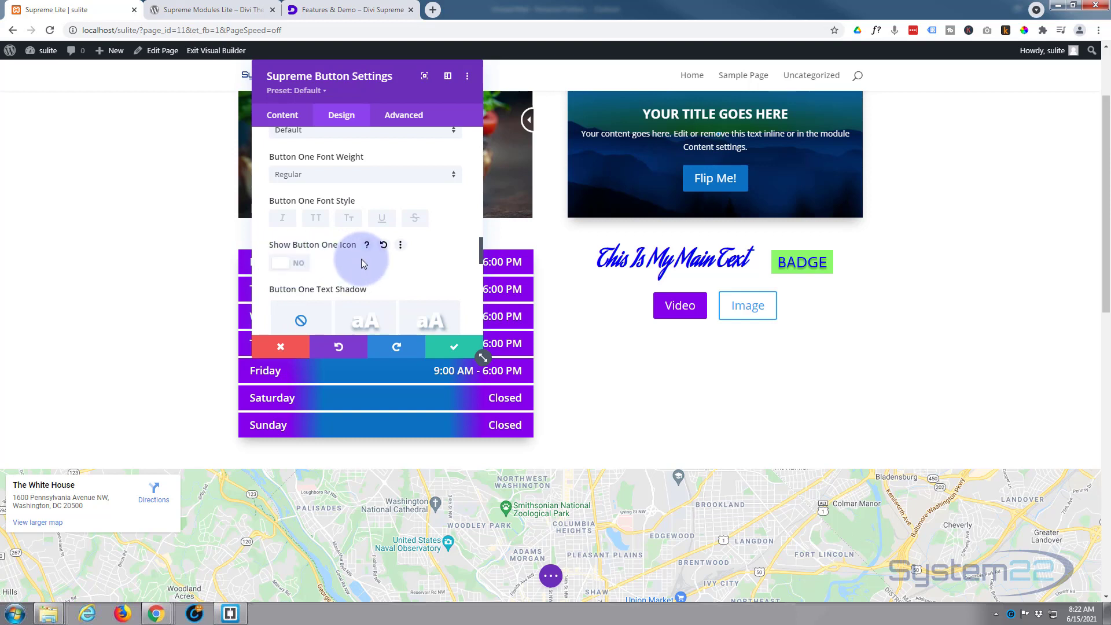
scroll(361, 259, "down", 3)
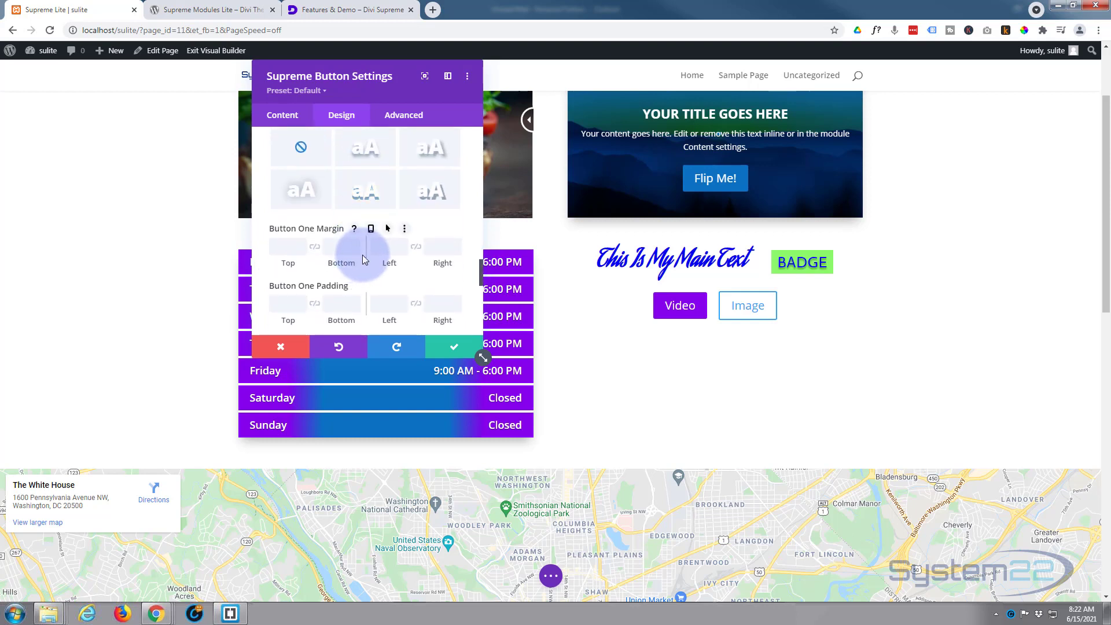
scroll(362, 254, "down", 1)
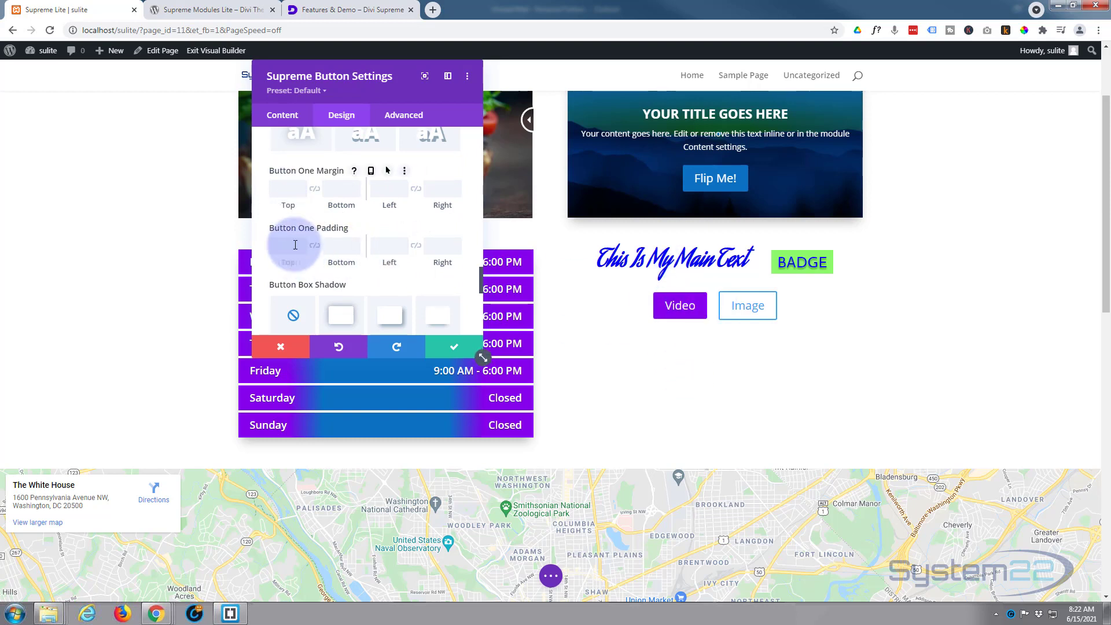
Step: Try 50px top margin and 50px top padding on the Video button, then clear both
left_click(281, 188)
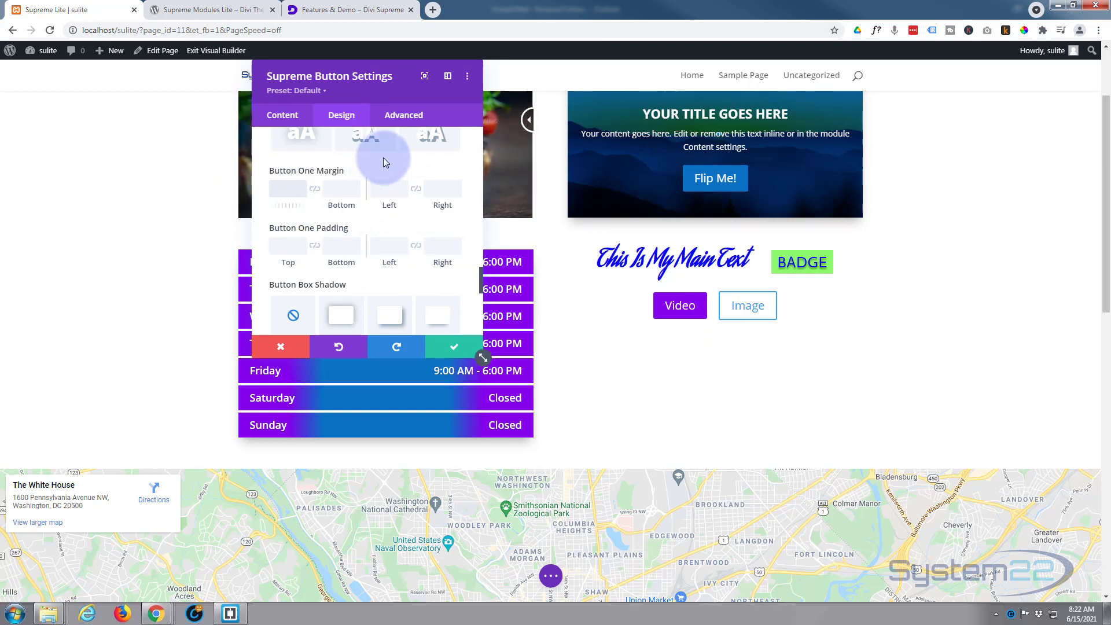
type("50px")
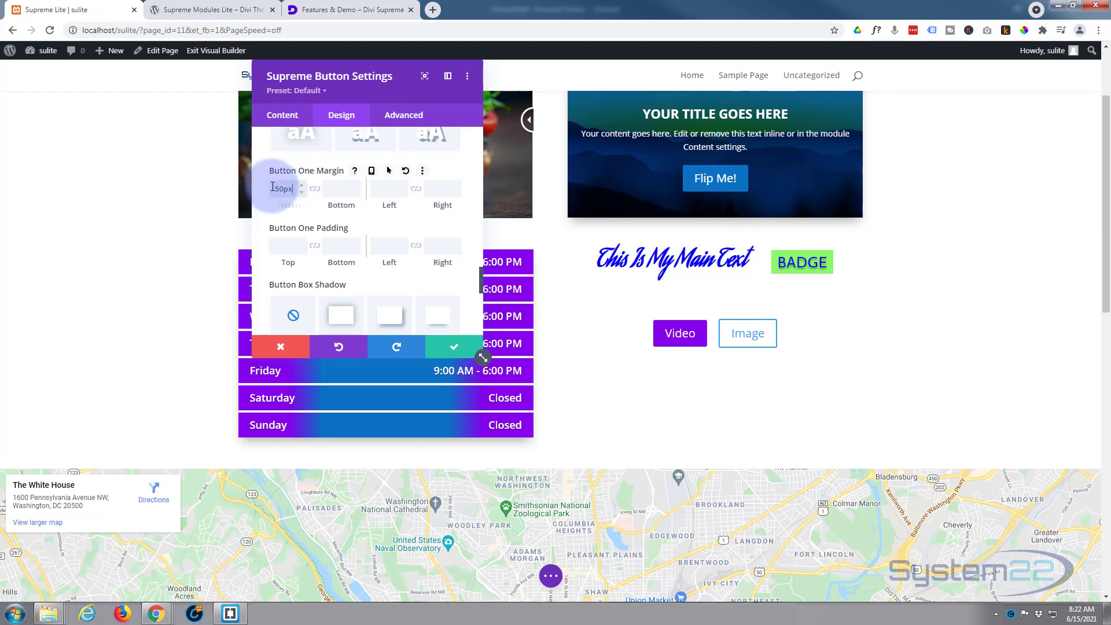
left_click_drag(273, 186, 293, 188)
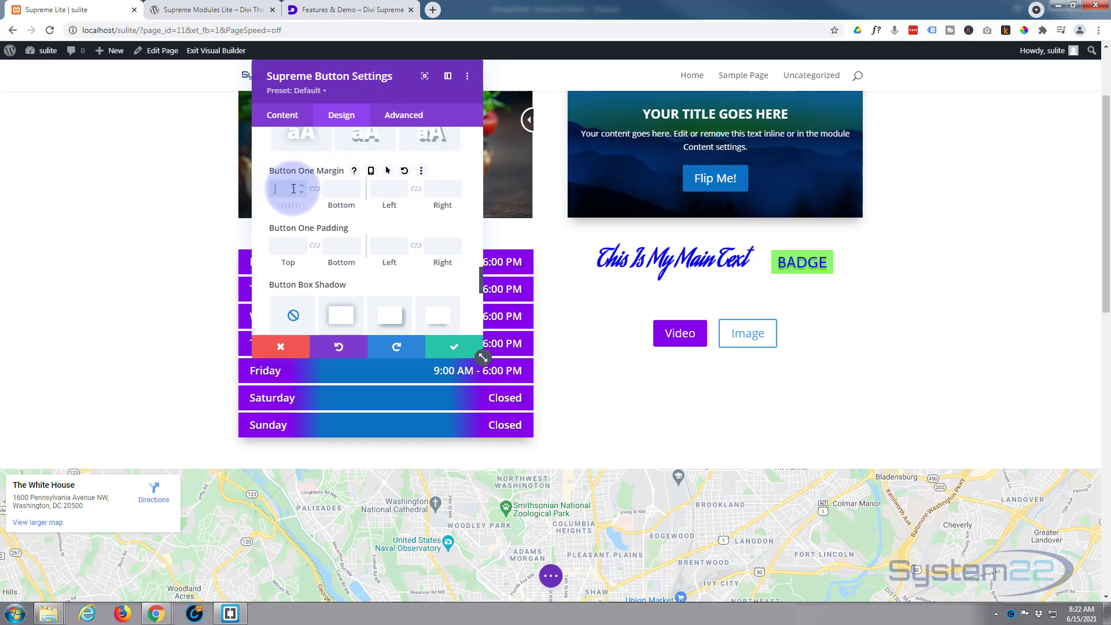
left_click(286, 245)
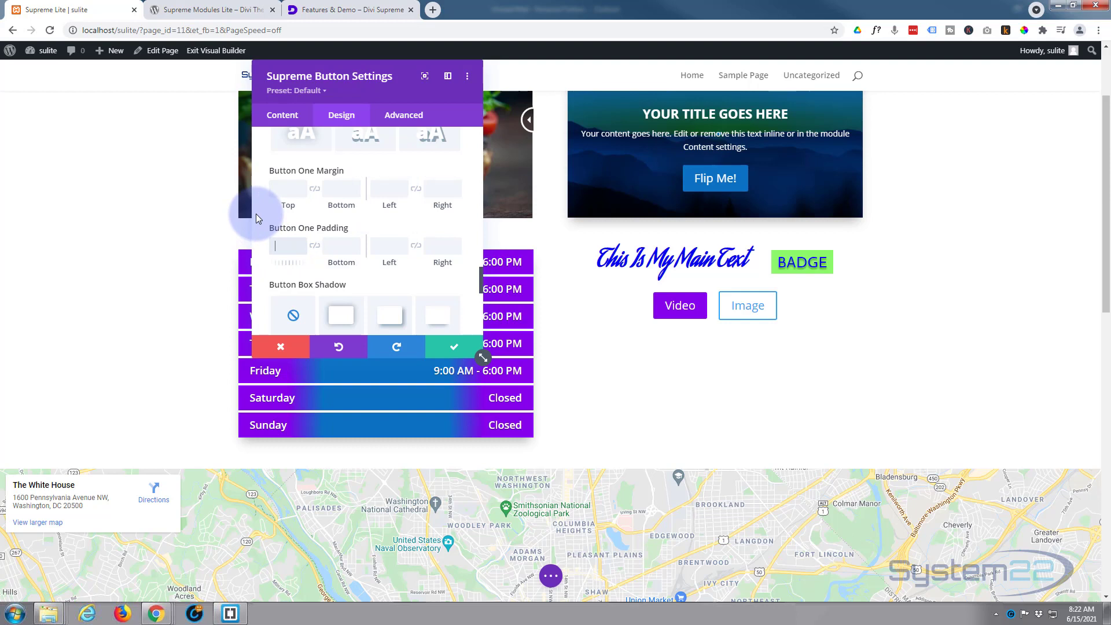
type("50px")
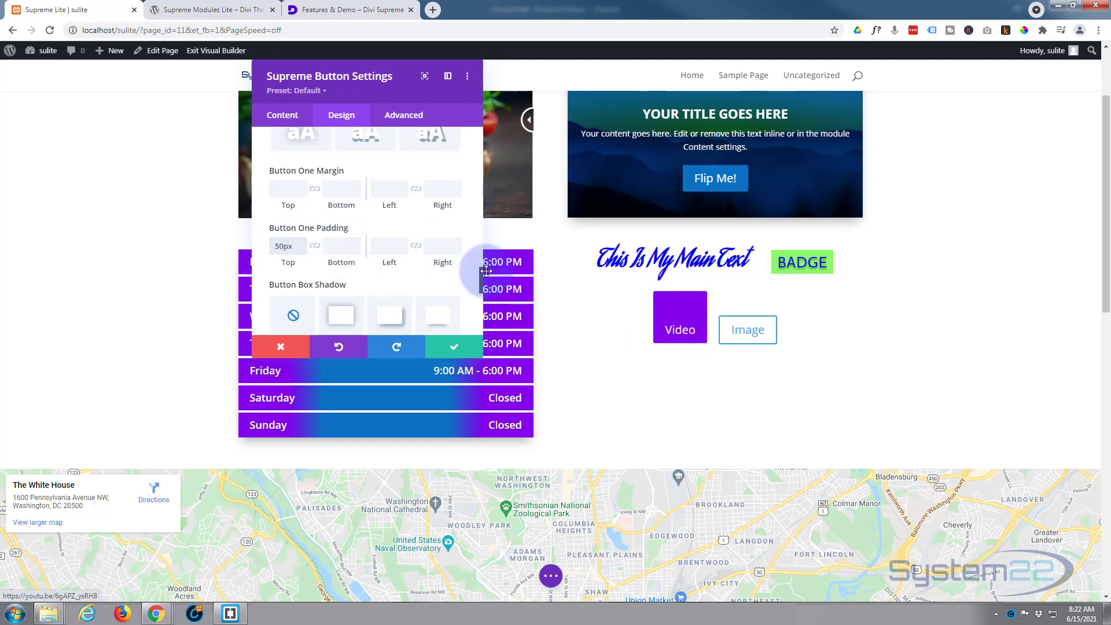
left_click(286, 188)
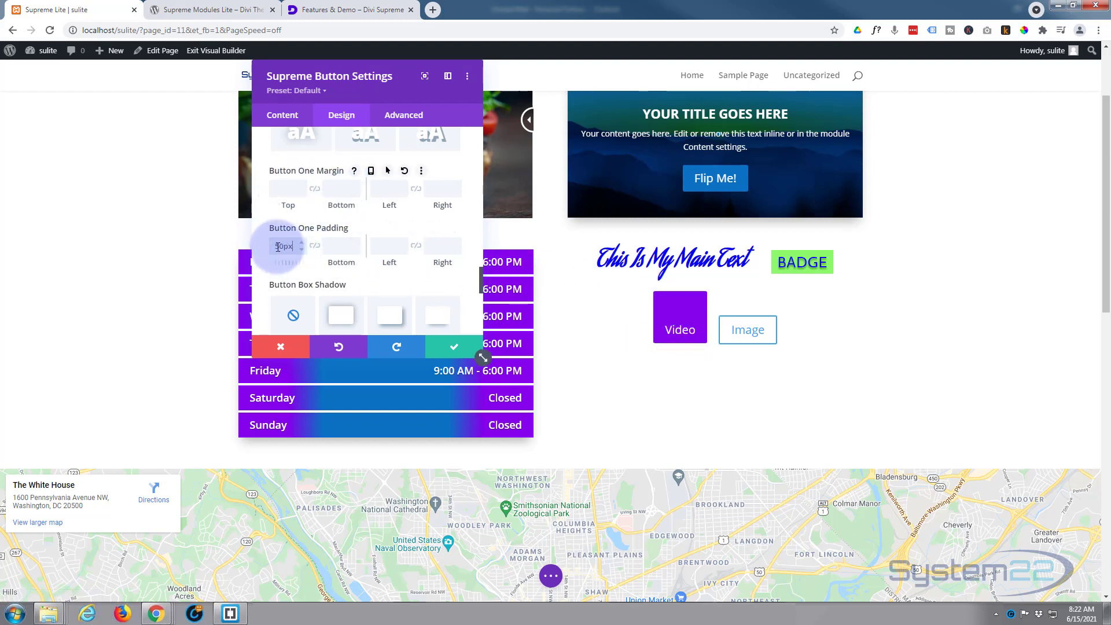
double_click(297, 247)
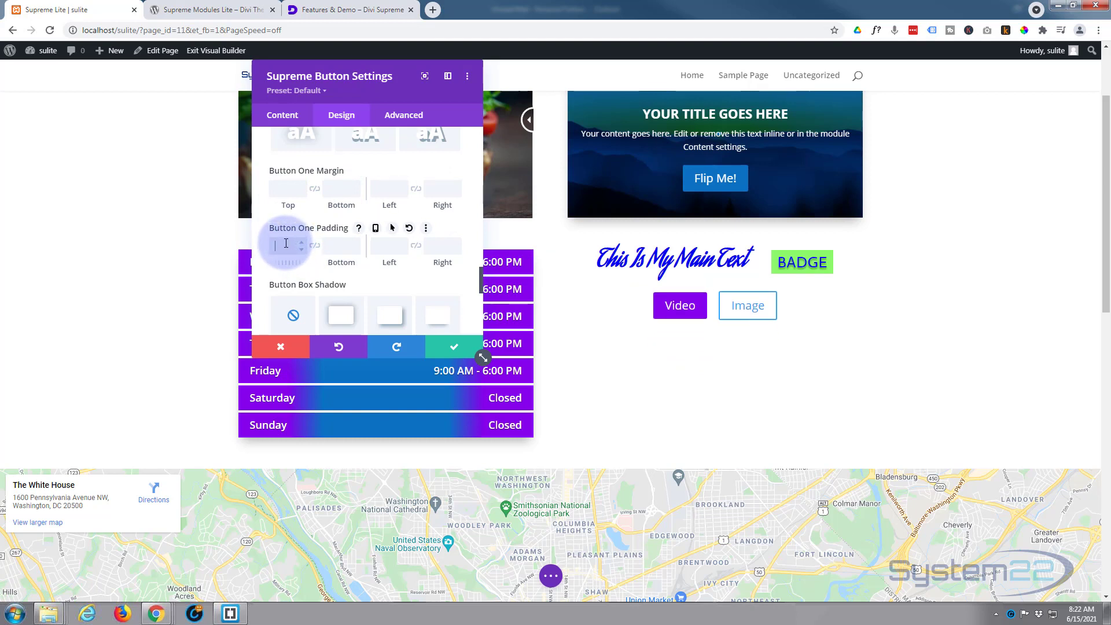
Step: Apply the bottom-drop box shadow preset (12px vertical, 18px blur, -6px spread) to the Video button
scroll(330, 264, "down", 2)
left_click(328, 258)
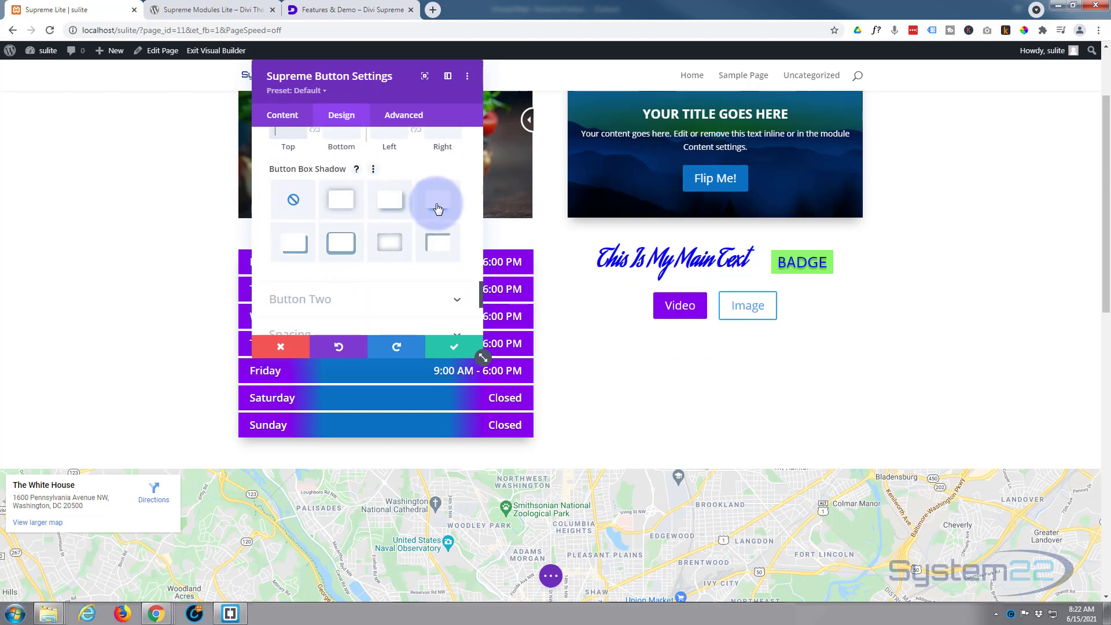
left_click(438, 208)
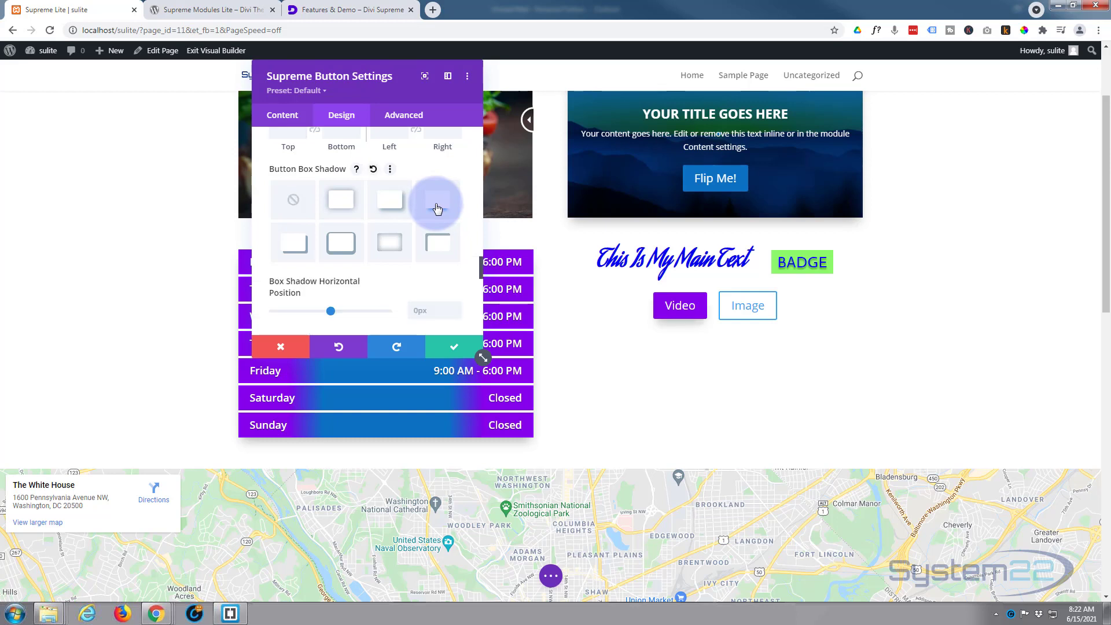
left_click(354, 254)
scroll(356, 256, "down", 3)
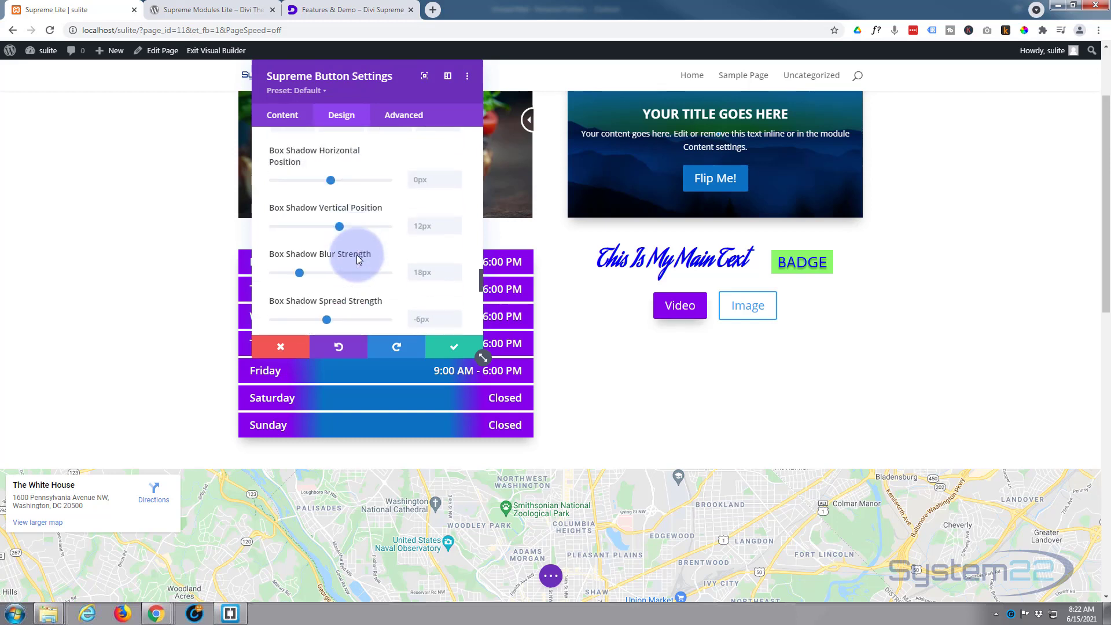
Step: Turn on custom styles for Button Two and make the Image button's text white
scroll(356, 255, "down", 10)
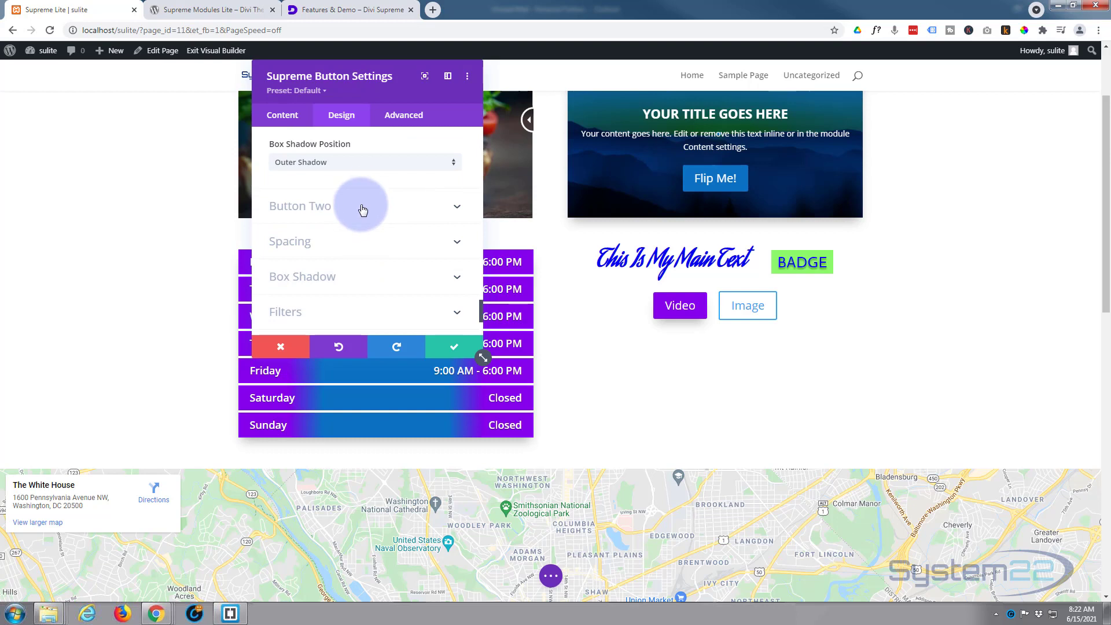
scroll(356, 208, "up", 2)
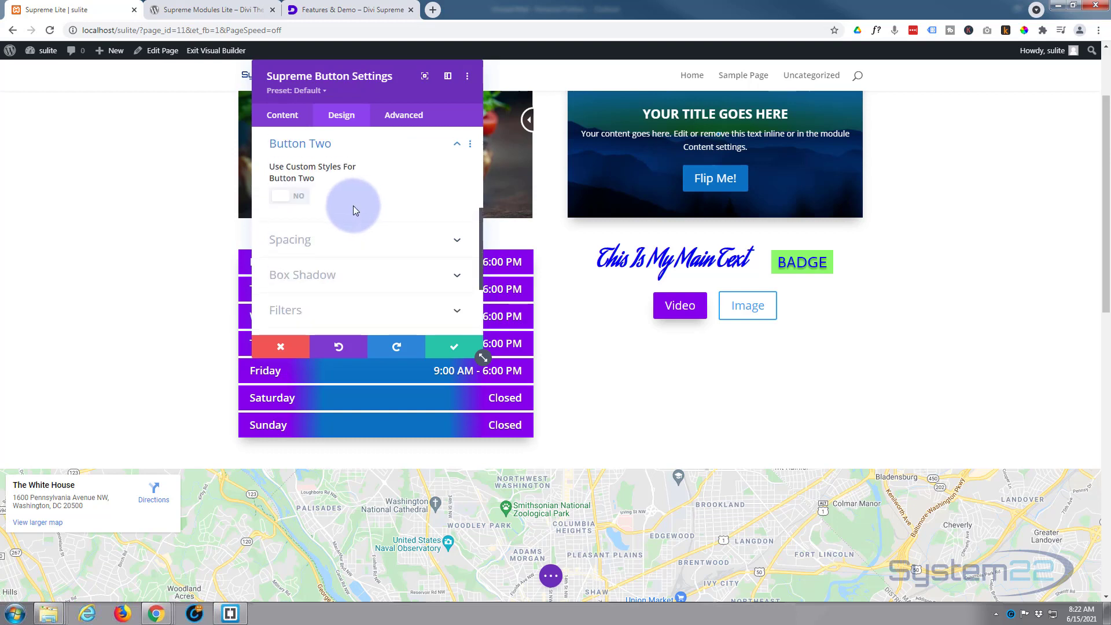
left_click(289, 201)
scroll(366, 202, "down", 1)
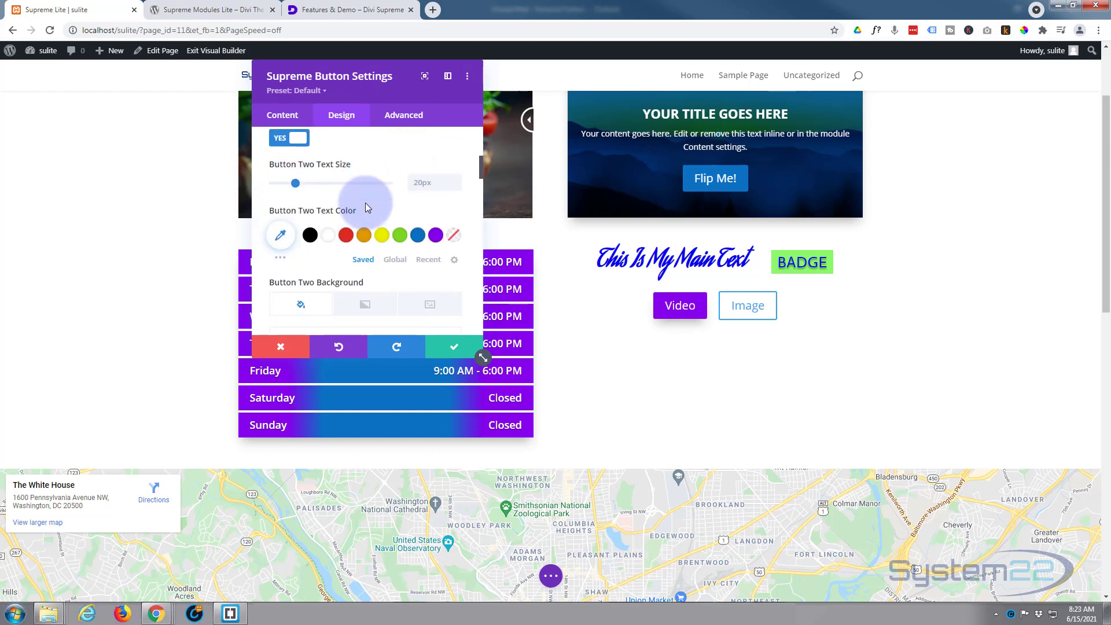
left_click(328, 234)
scroll(337, 219, "down", 2)
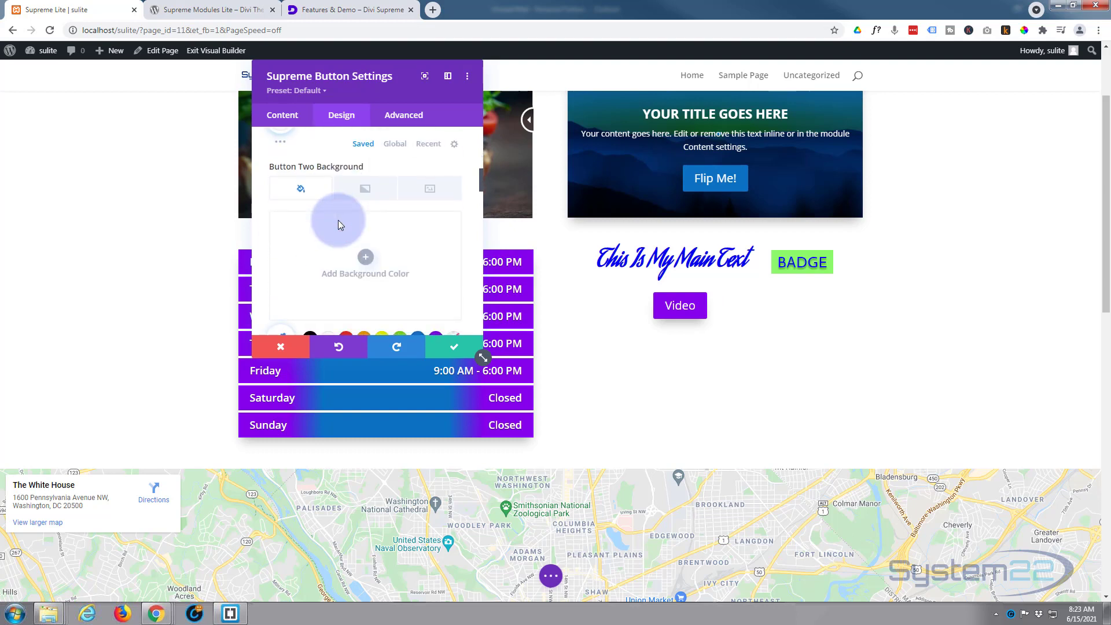
Step: Give the Image button a purple #8300e9 background and a red #e02b20 hover background
left_click(366, 256)
left_click(435, 223)
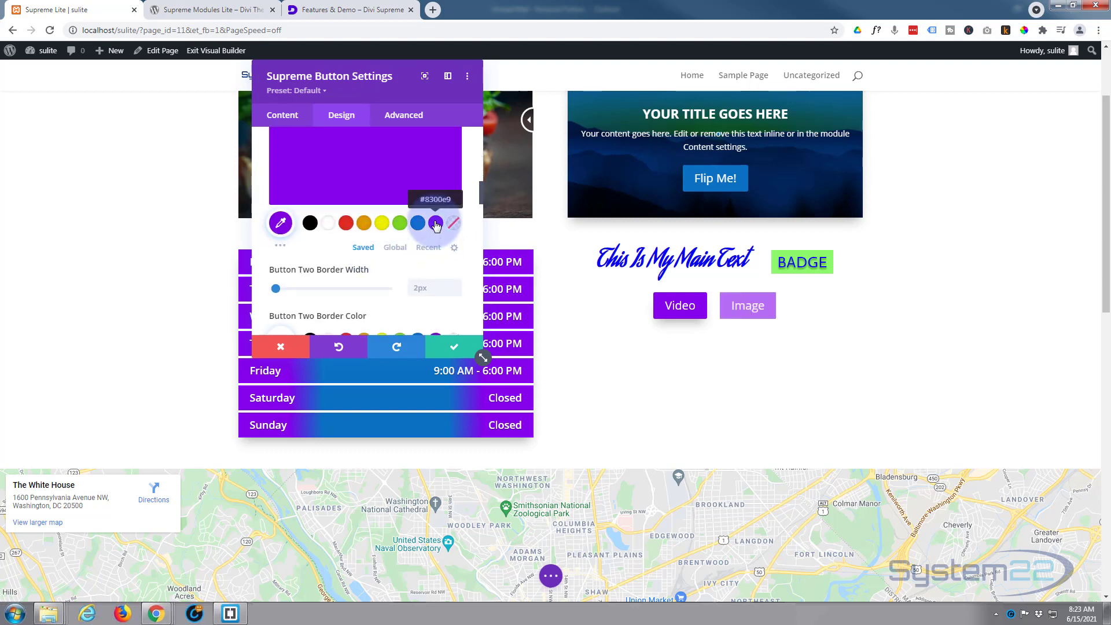
scroll(376, 241, "up", 2)
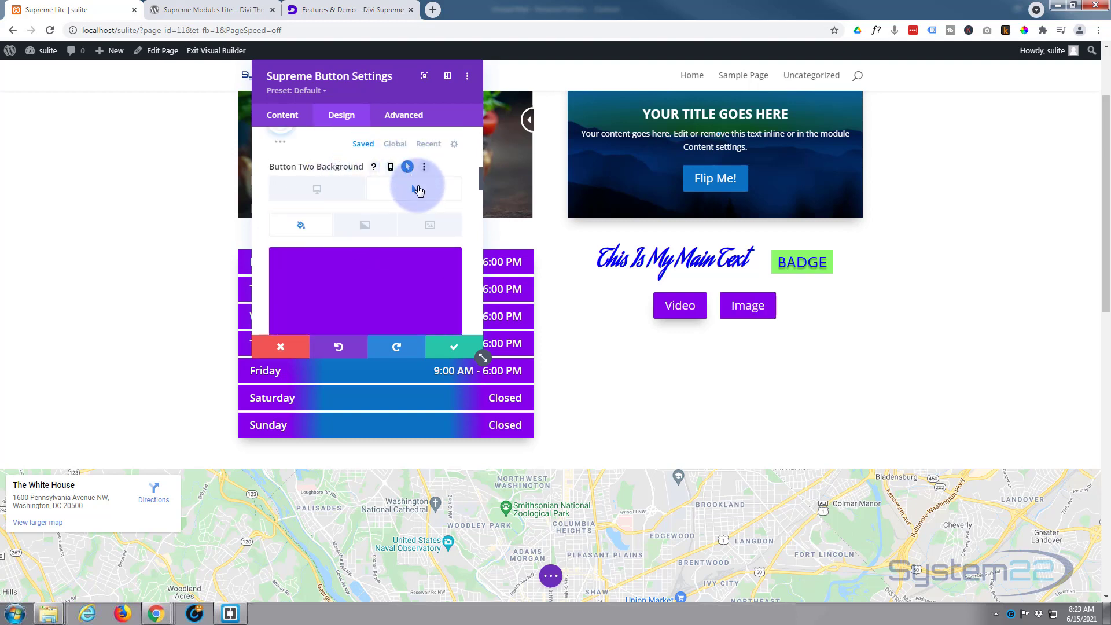
scroll(380, 220, "down", 2)
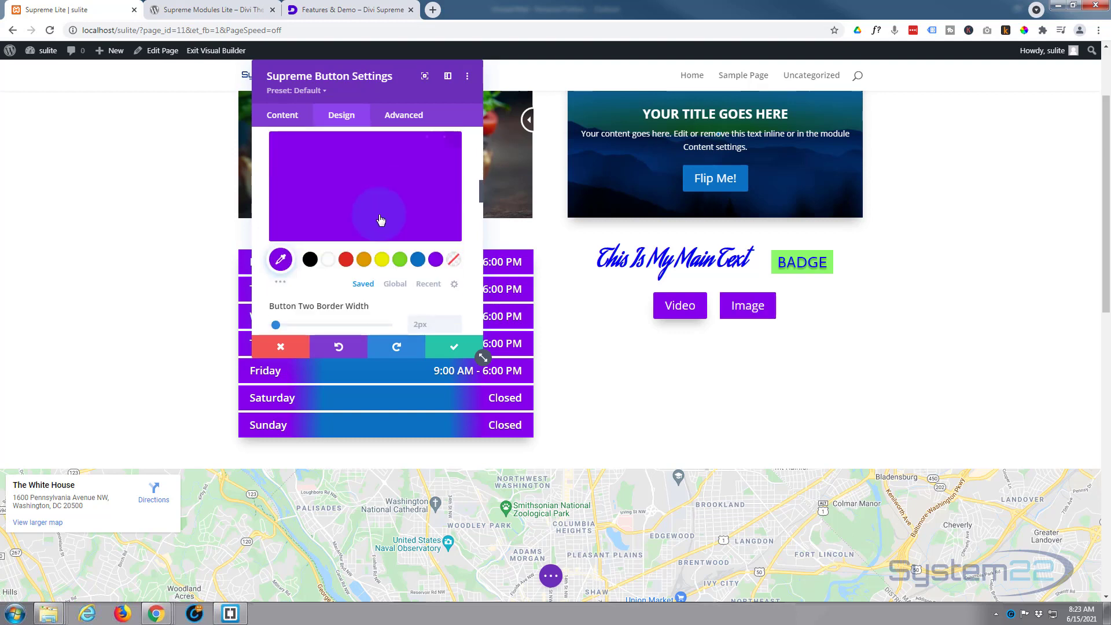
left_click(347, 259)
scroll(350, 258, "up", 3)
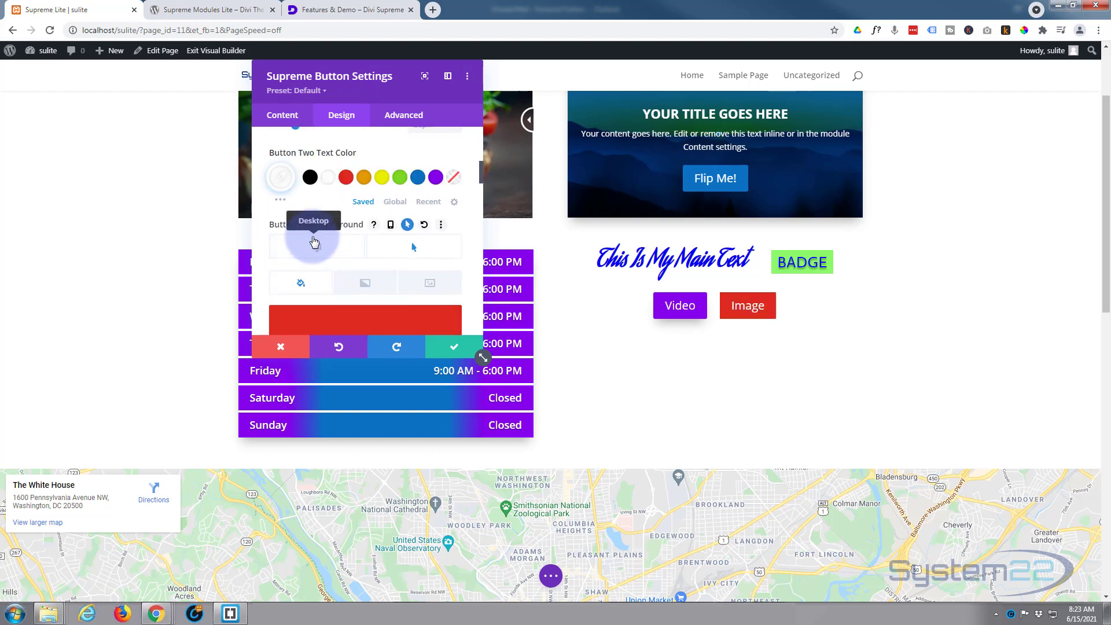
left_click(351, 247)
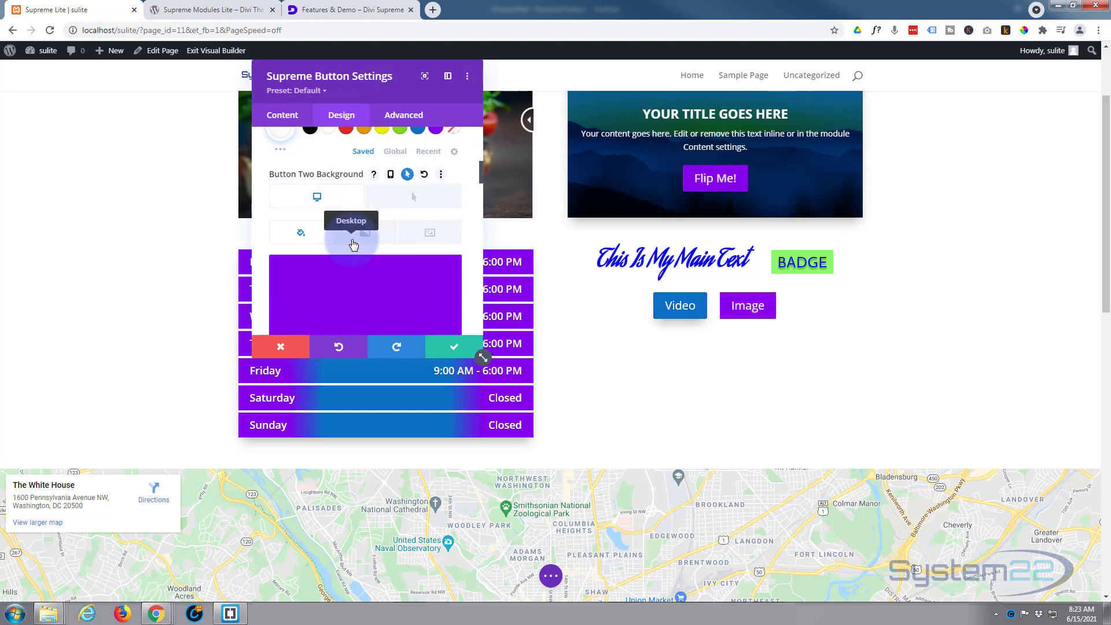
scroll(352, 246, "down", 3)
Step: Remove the Image button's border and set Show Button Two Icon to NO
scroll(354, 245, "down", 1)
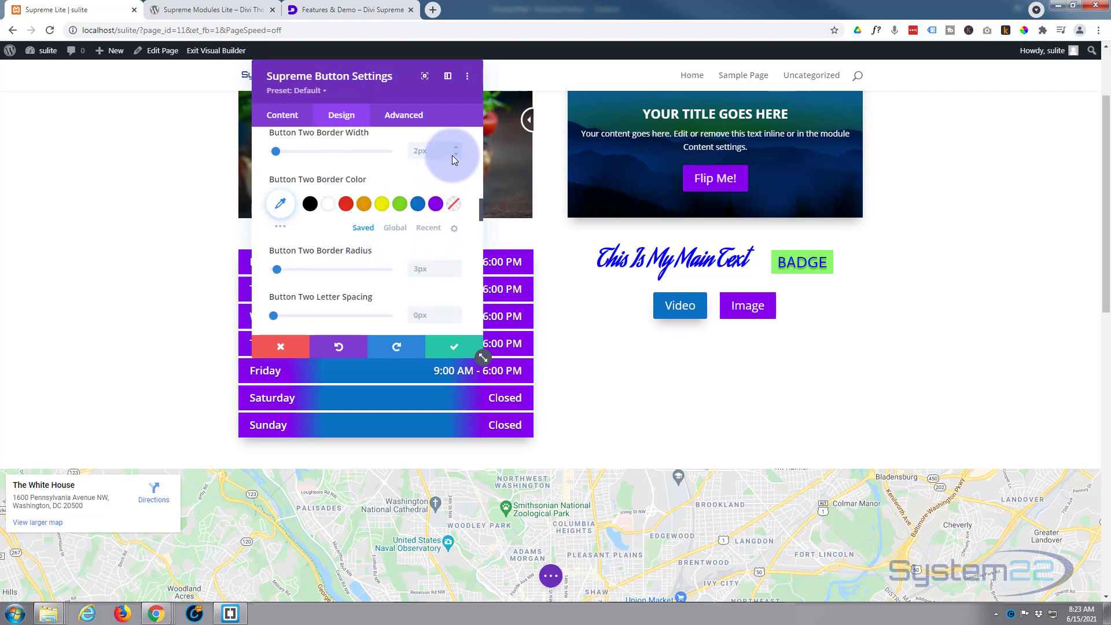
left_click(455, 155)
left_click(455, 155)
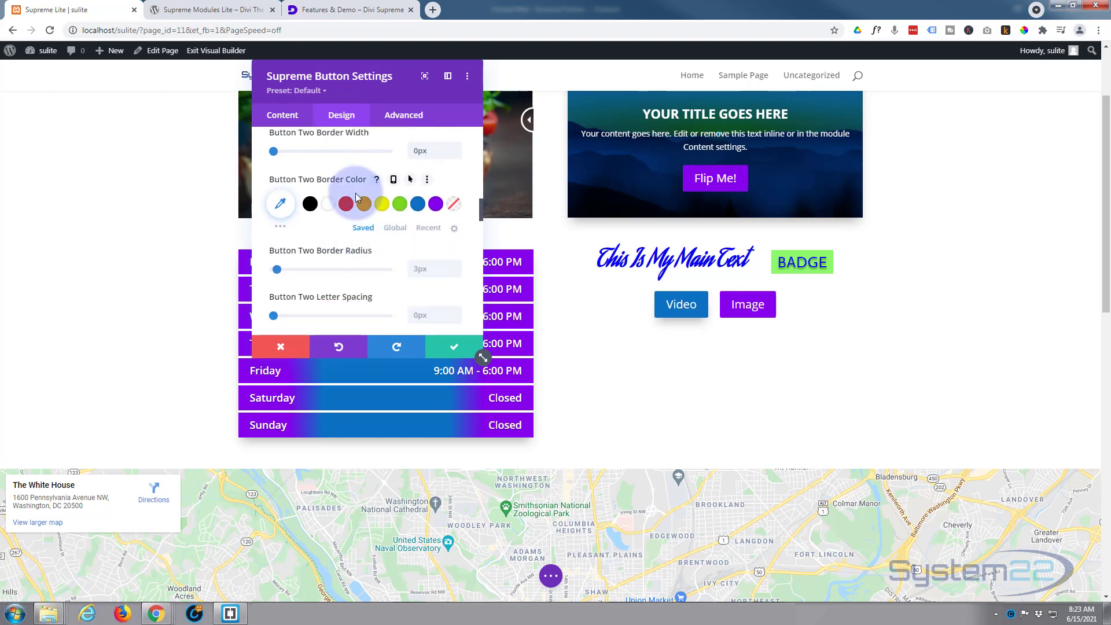
scroll(355, 195, "down", 6)
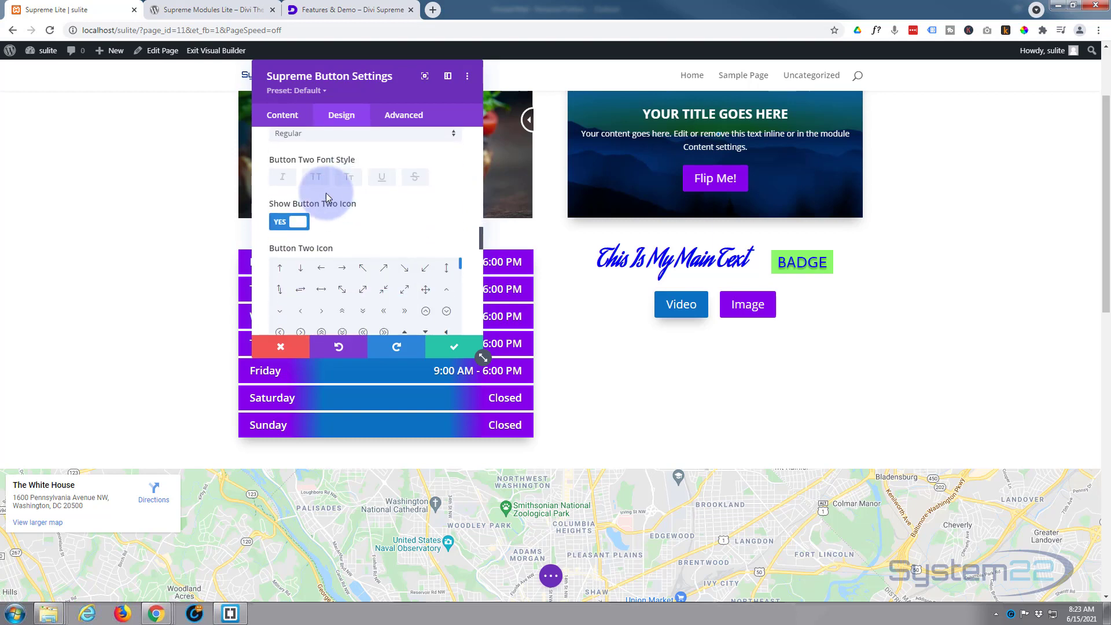
left_click(283, 206)
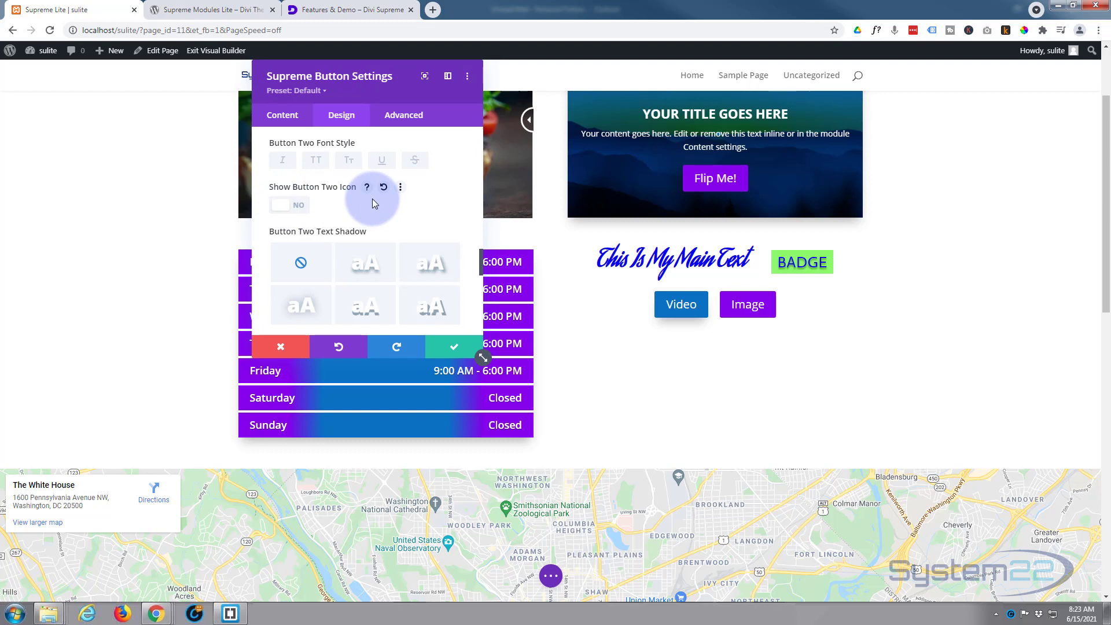
Step: Apply the bottom-drop box shadow preset (12px vertical, 18px blur, -6px spread) to the Image button
scroll(372, 199, "down", 2)
scroll(372, 199, "down", 3)
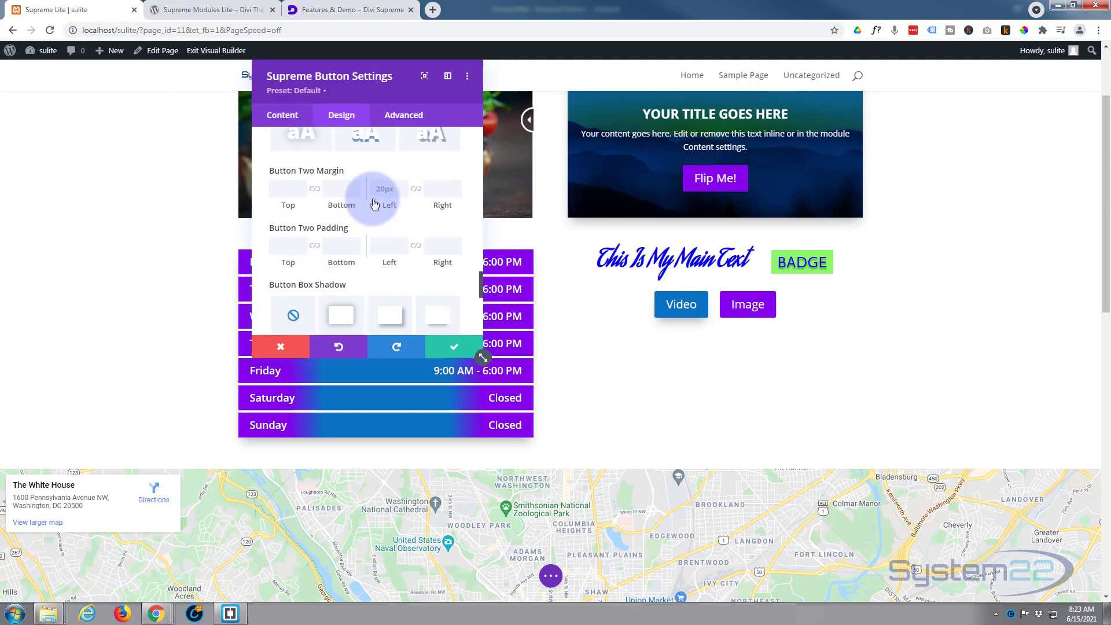
scroll(372, 202, "down", 2)
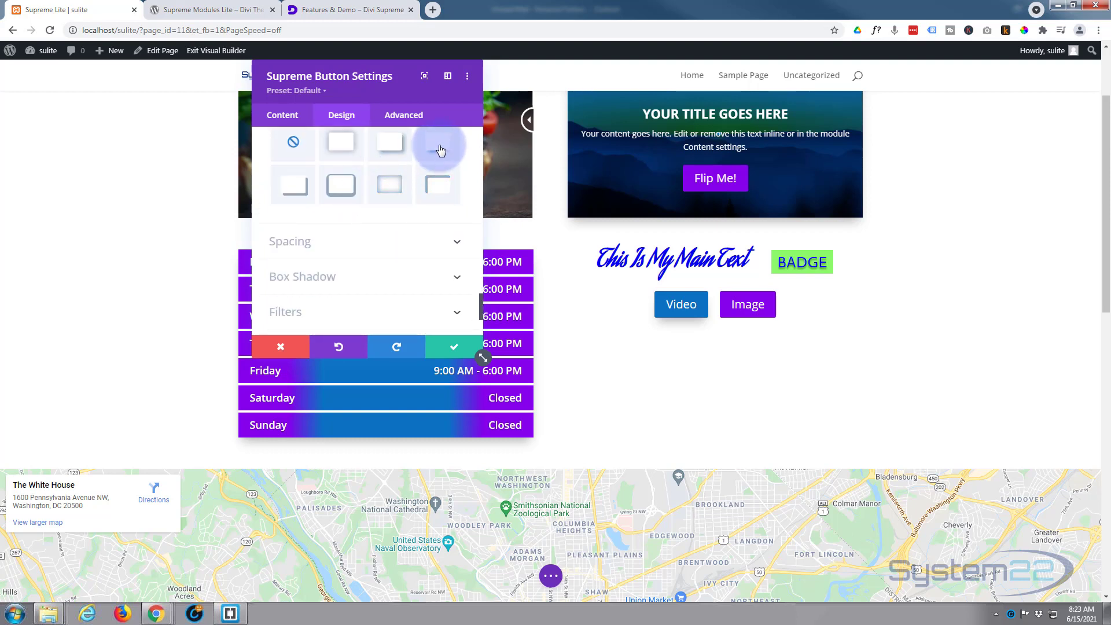
left_click(437, 145)
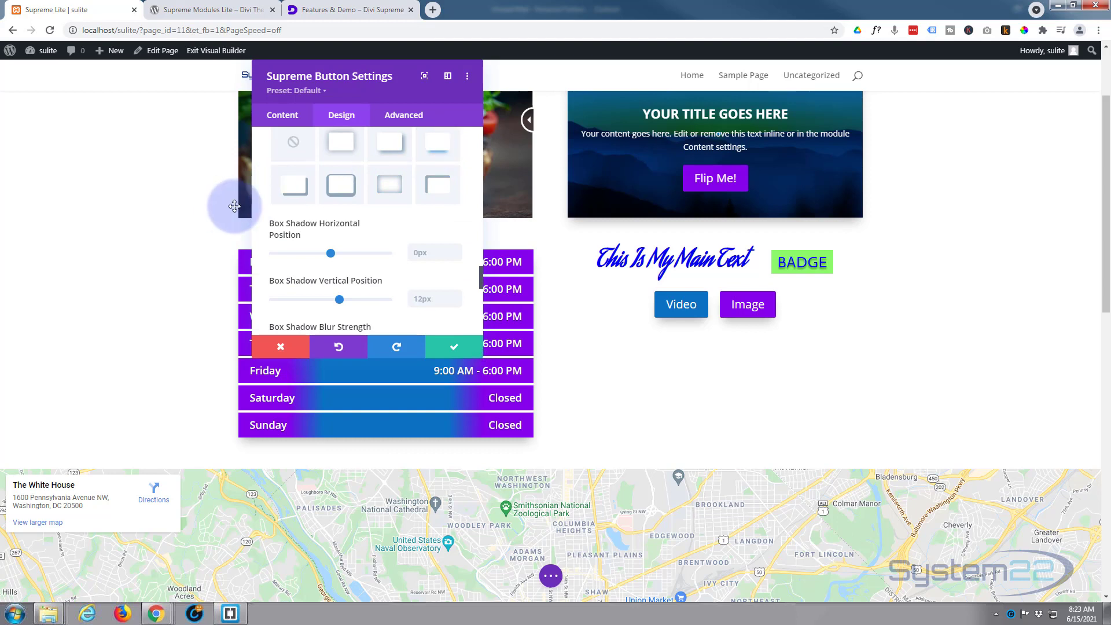
left_click(341, 186)
scroll(355, 224, "down", 4)
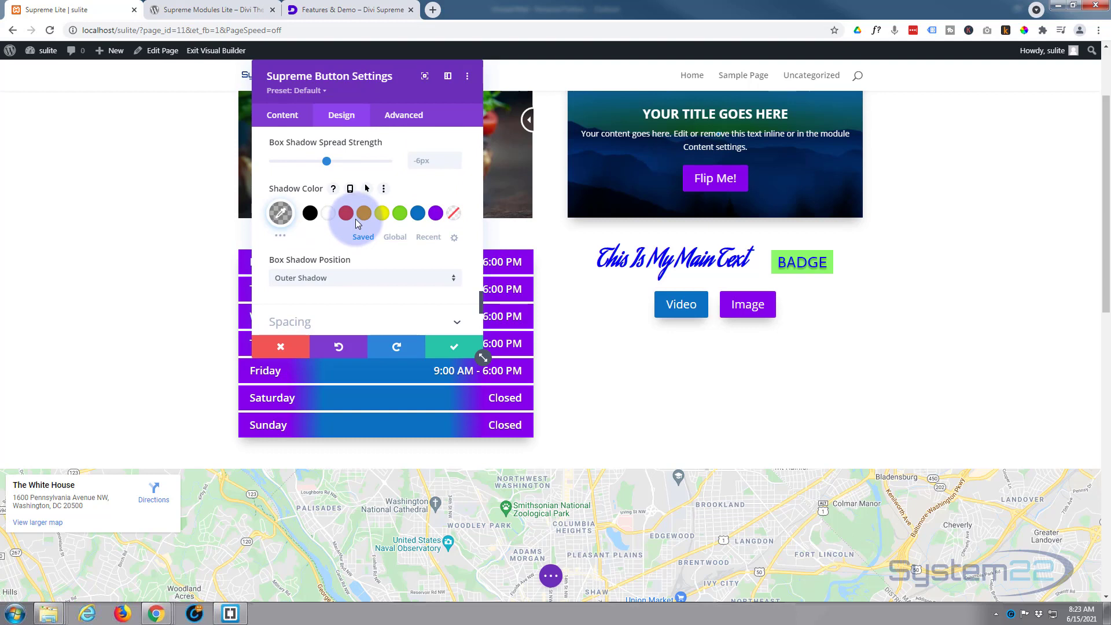
scroll(355, 217, "down", 2)
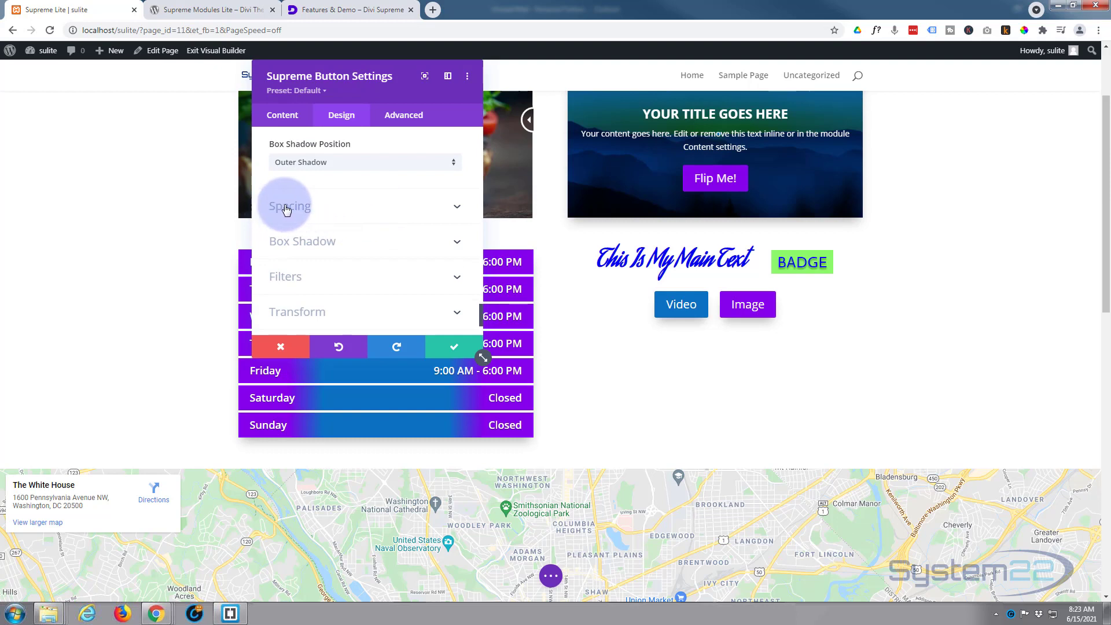
Step: Set a 100px top margin on the buttons module and apply the settings
left_click(392, 209)
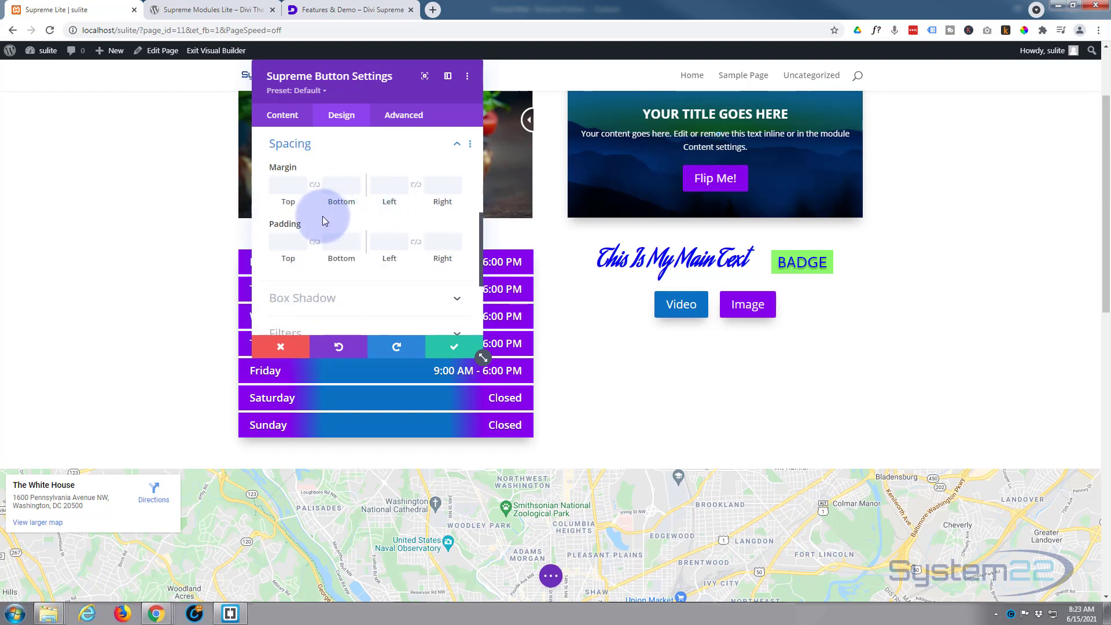
left_click(289, 186)
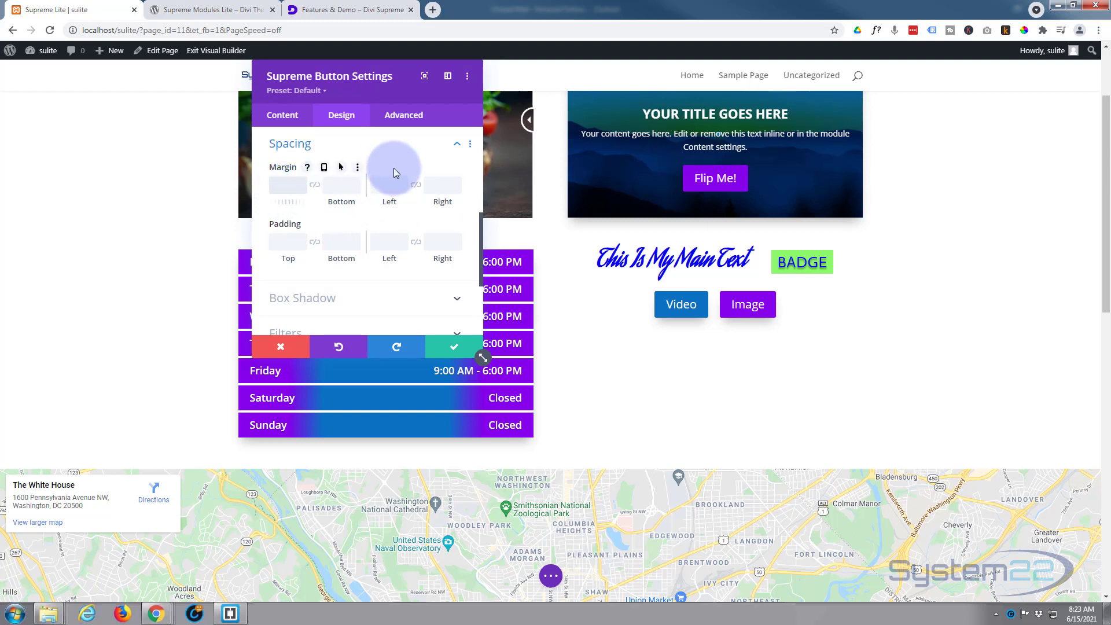
type("100px")
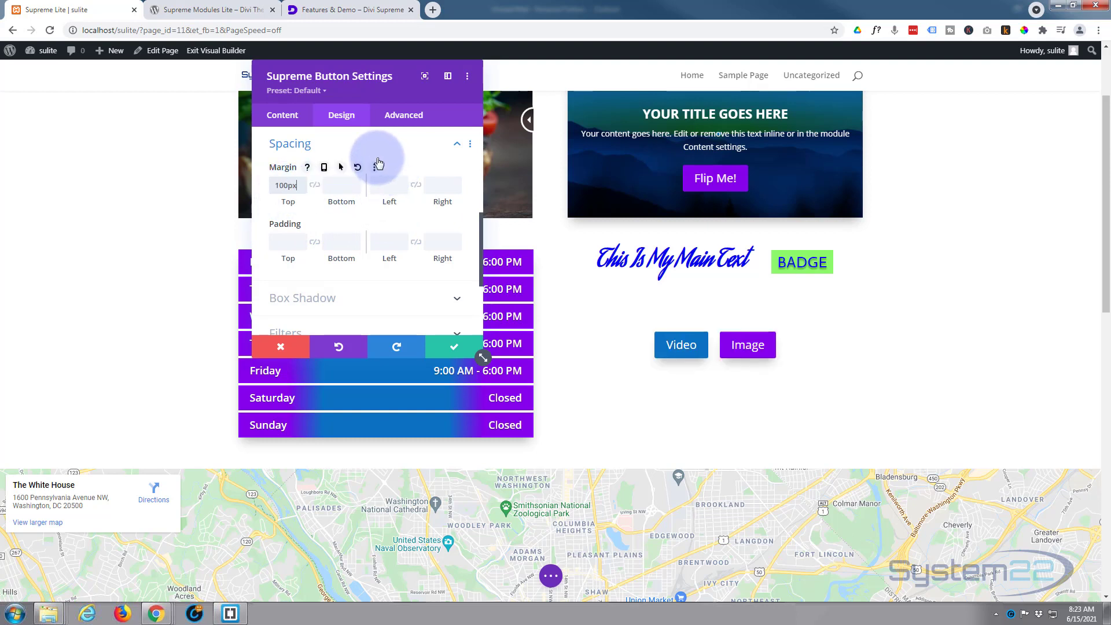
left_click(193, 203)
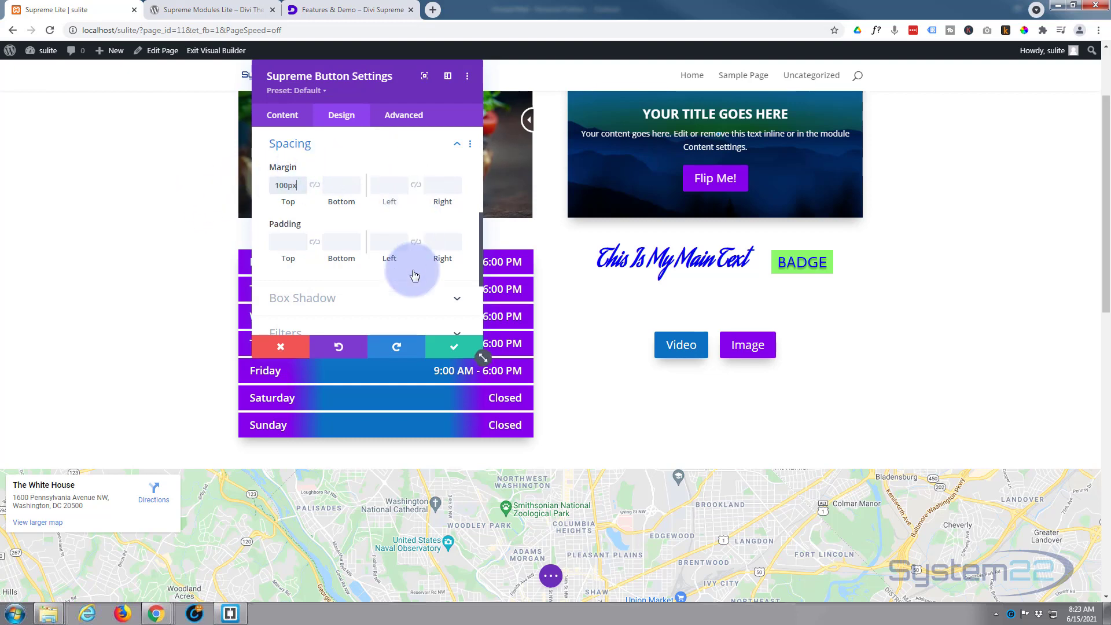
left_click(454, 345)
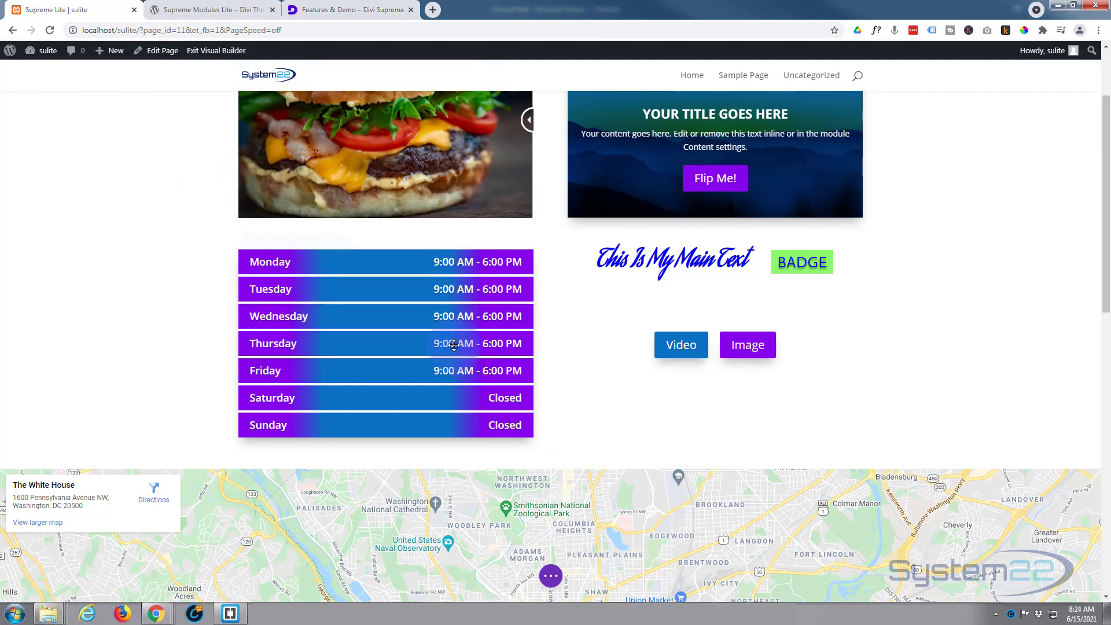
Step: Save the page as a draft and exit the Visual Builder
left_click(552, 577)
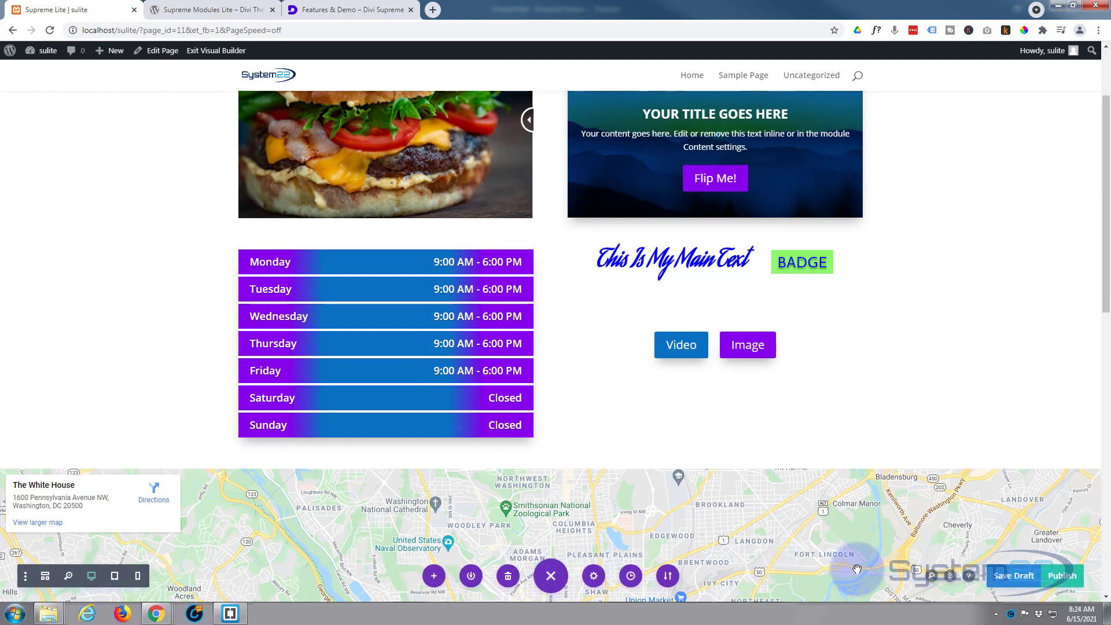
left_click(1010, 578)
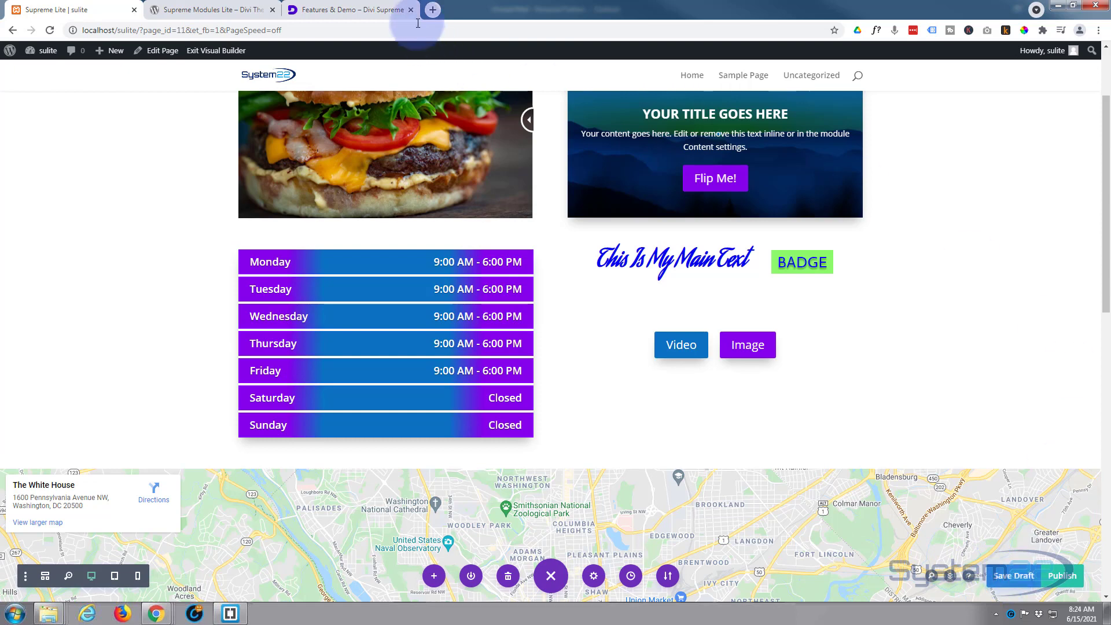
left_click(198, 52)
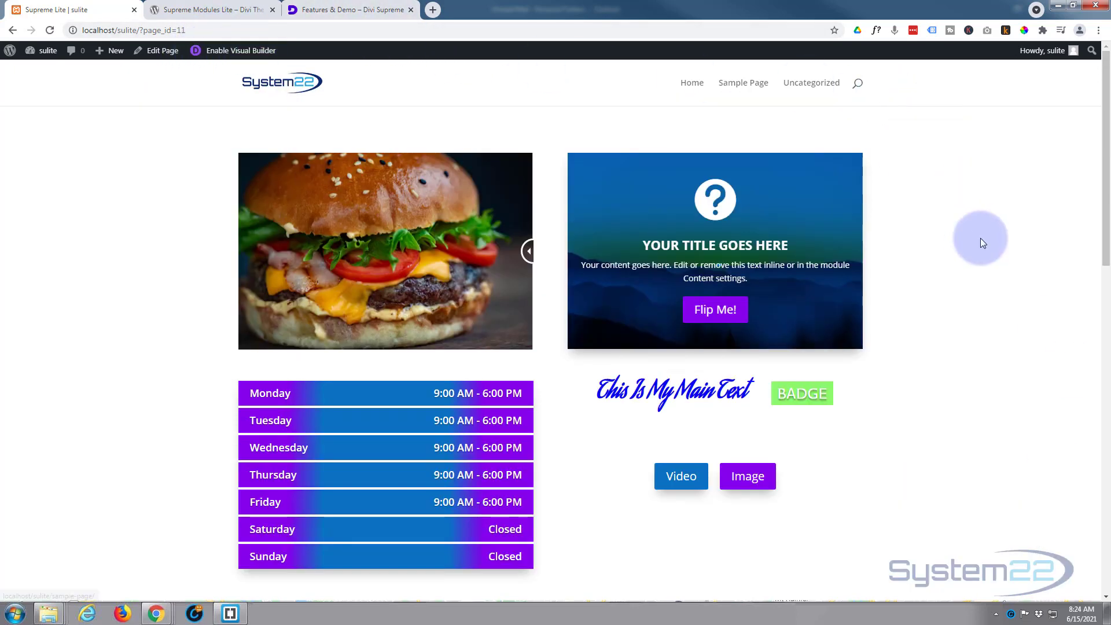
scroll(982, 234, "down", 3)
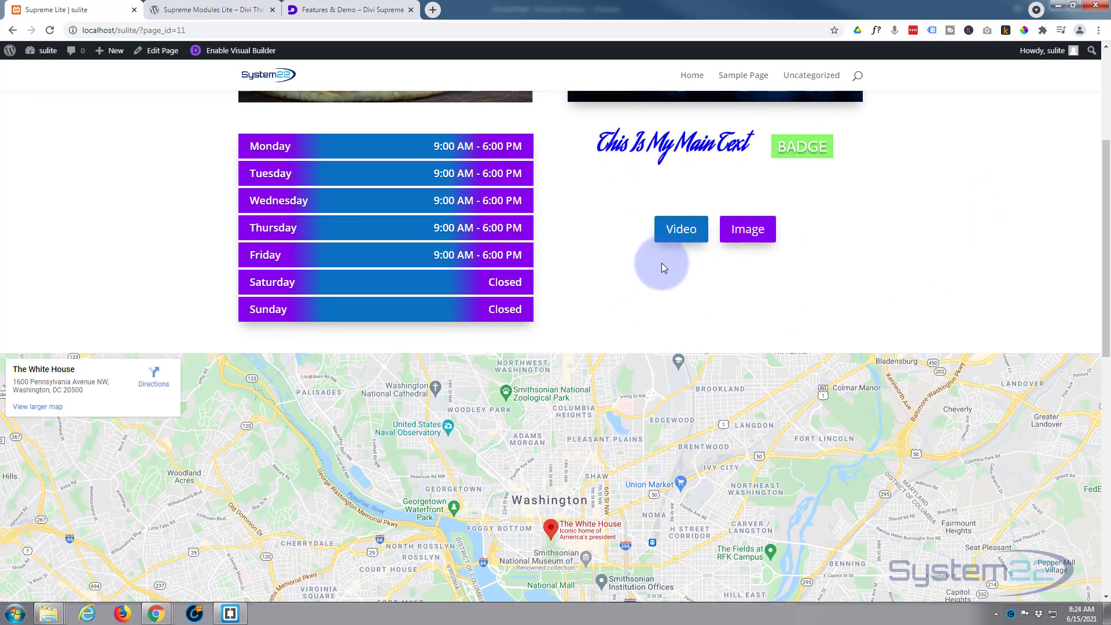
left_click(675, 230)
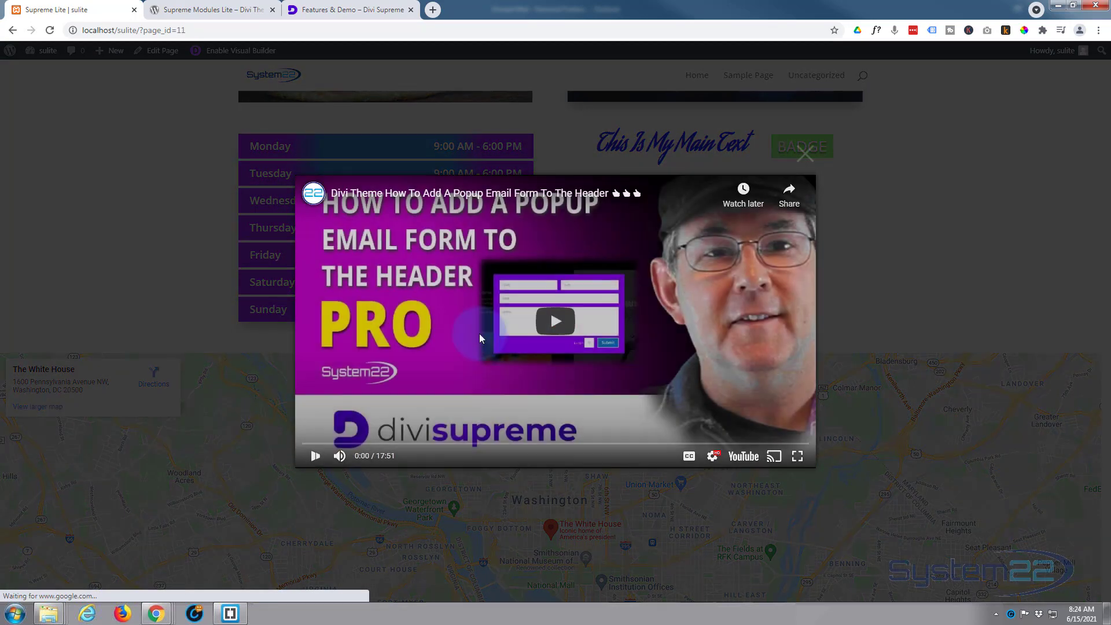
left_click(548, 322)
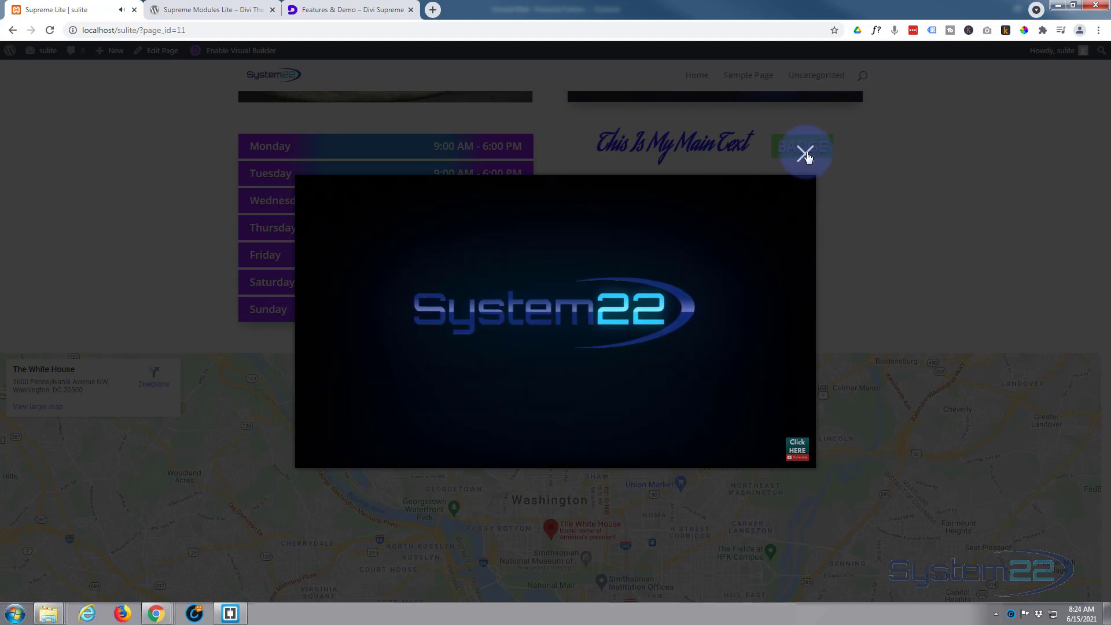
left_click(959, 236)
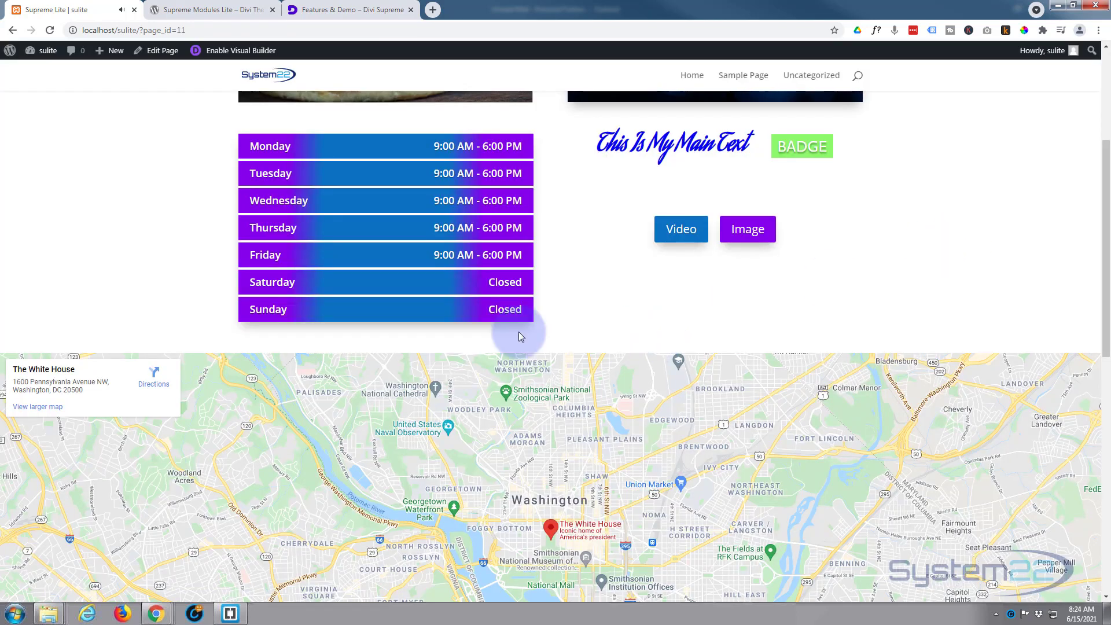
left_click(753, 234)
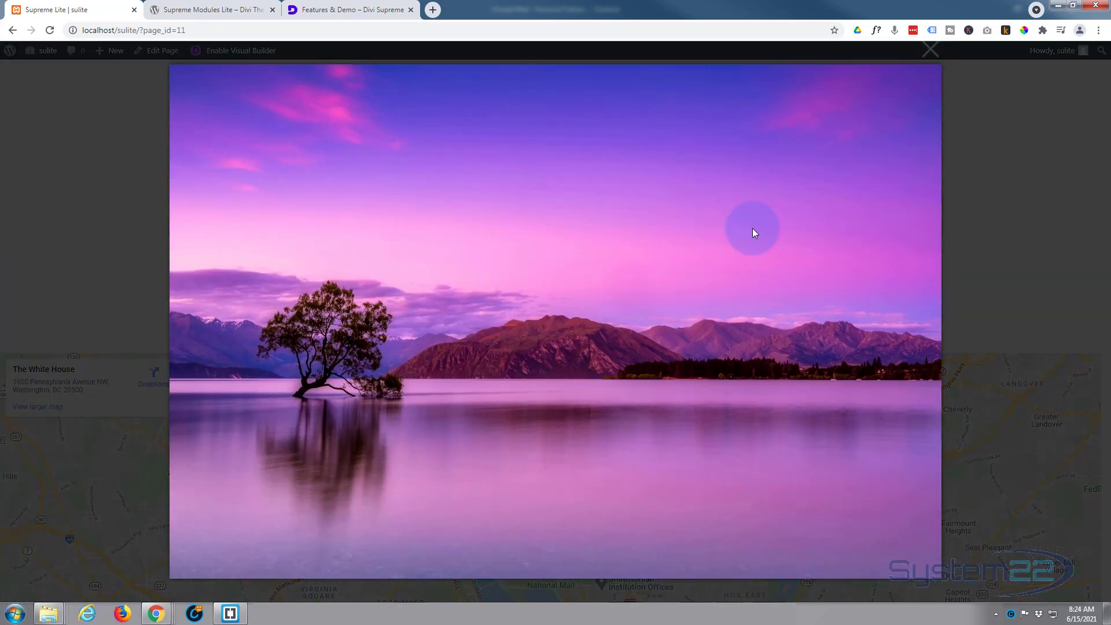
left_click(77, 313)
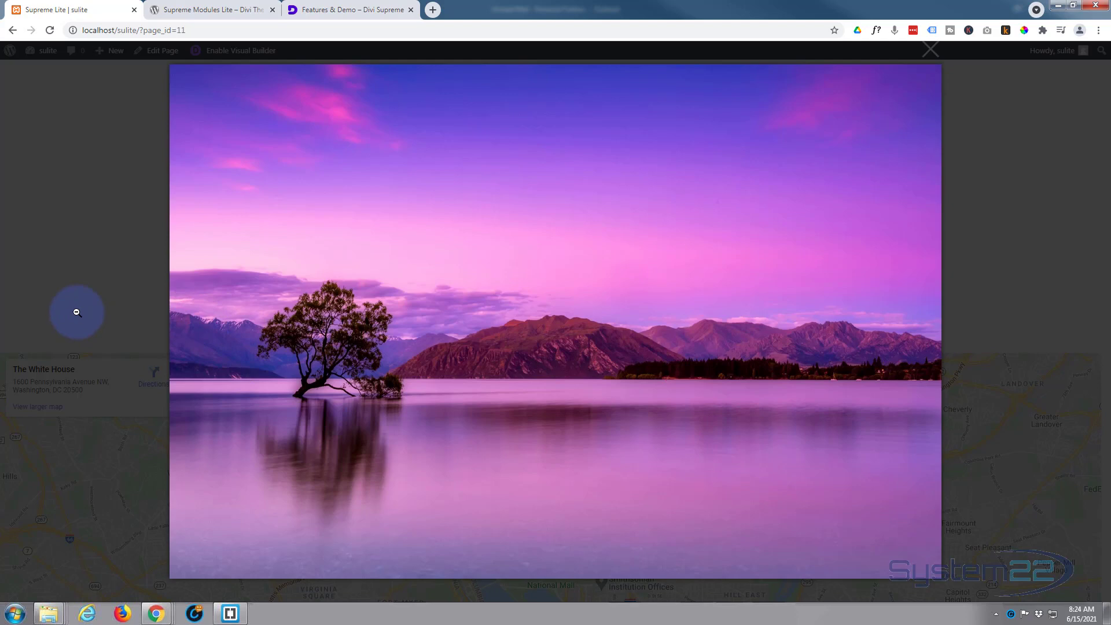
left_click(928, 50)
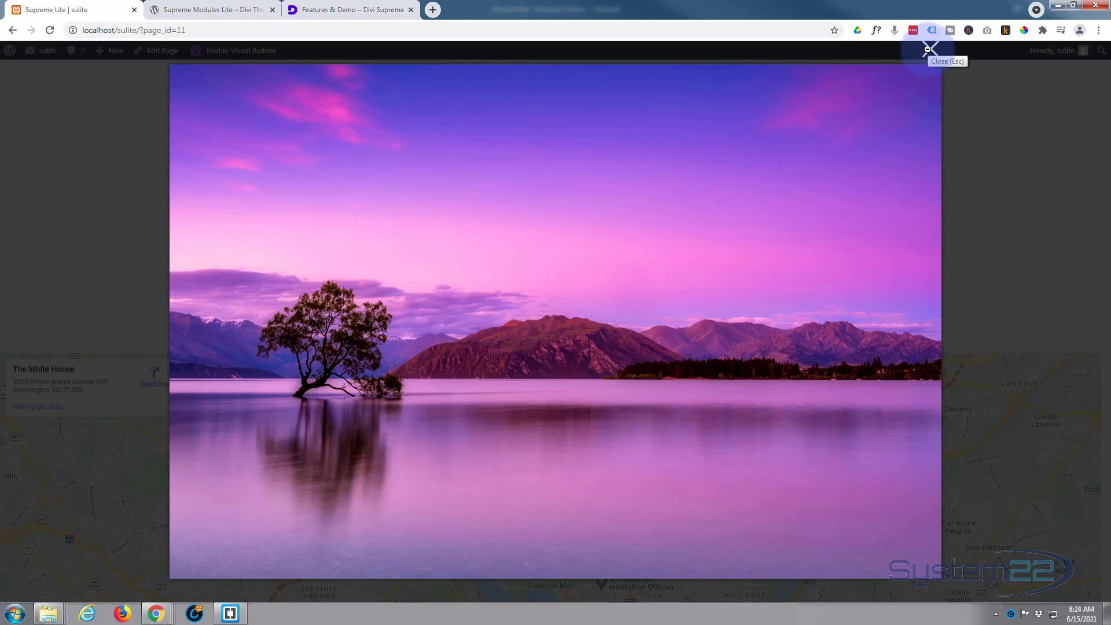
left_click(988, 230)
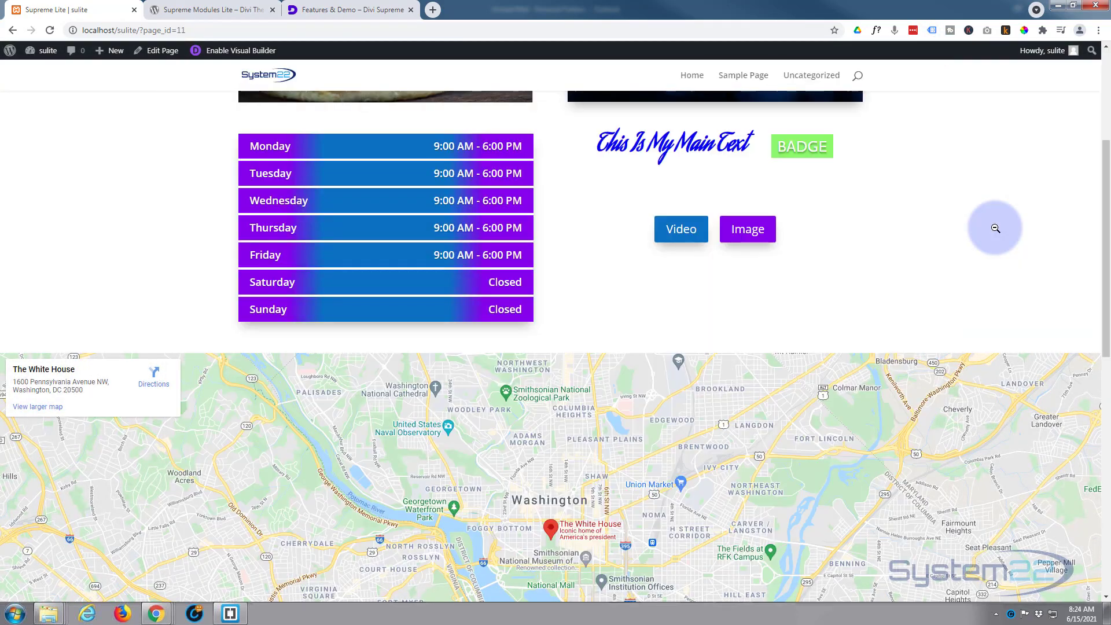
scroll(942, 259, "up", 3)
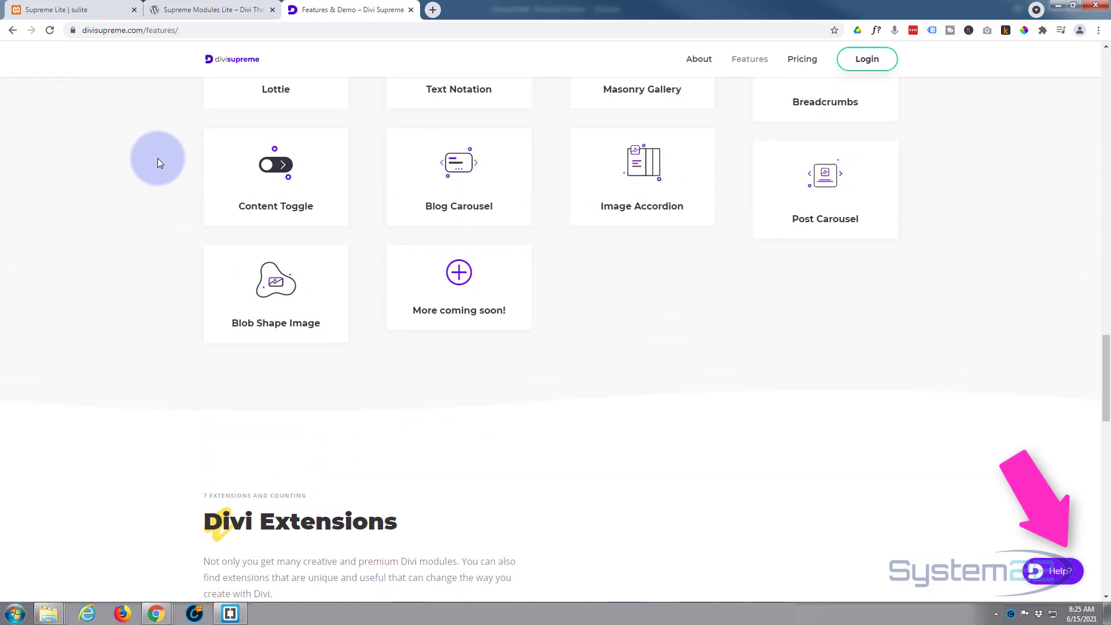
scroll(157, 159, "down", 2)
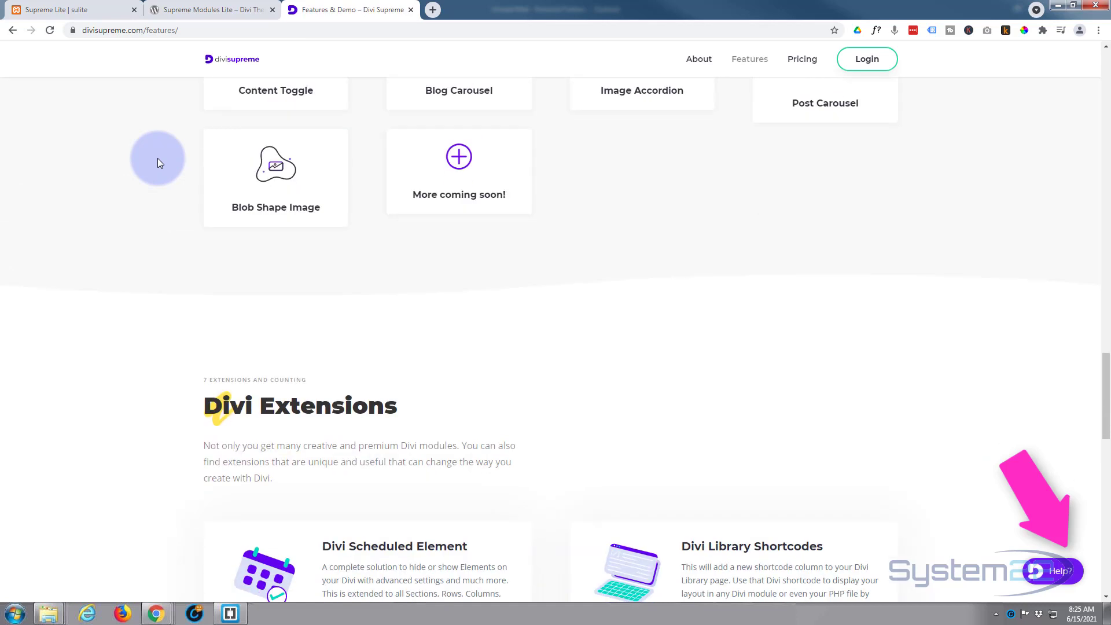
left_click(85, 10)
left_click(685, 400)
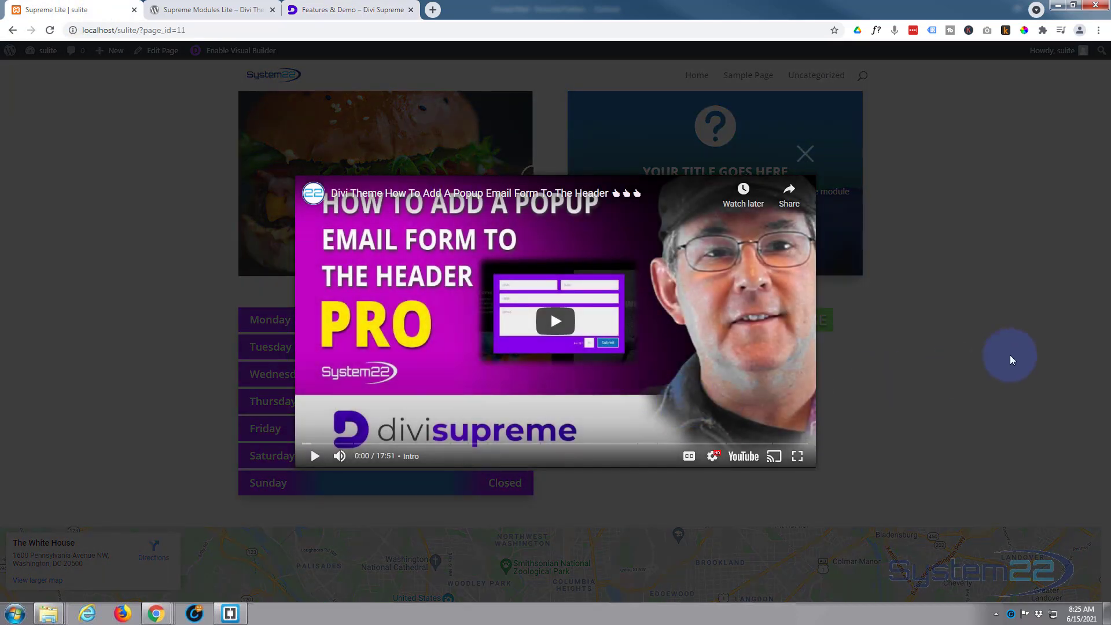
left_click(1008, 355)
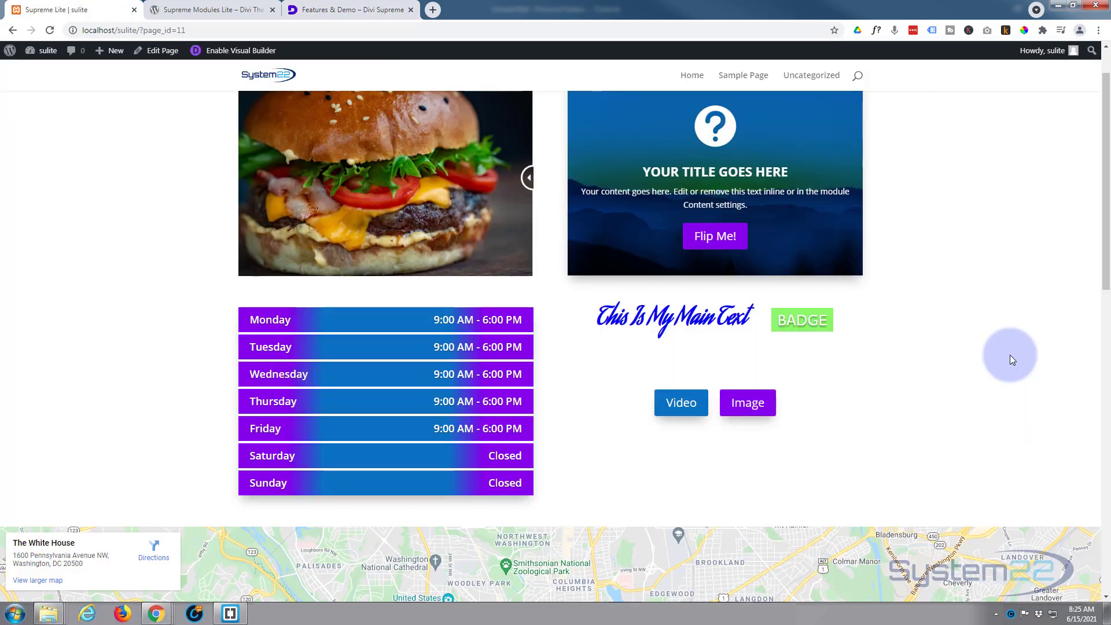
left_click(753, 402)
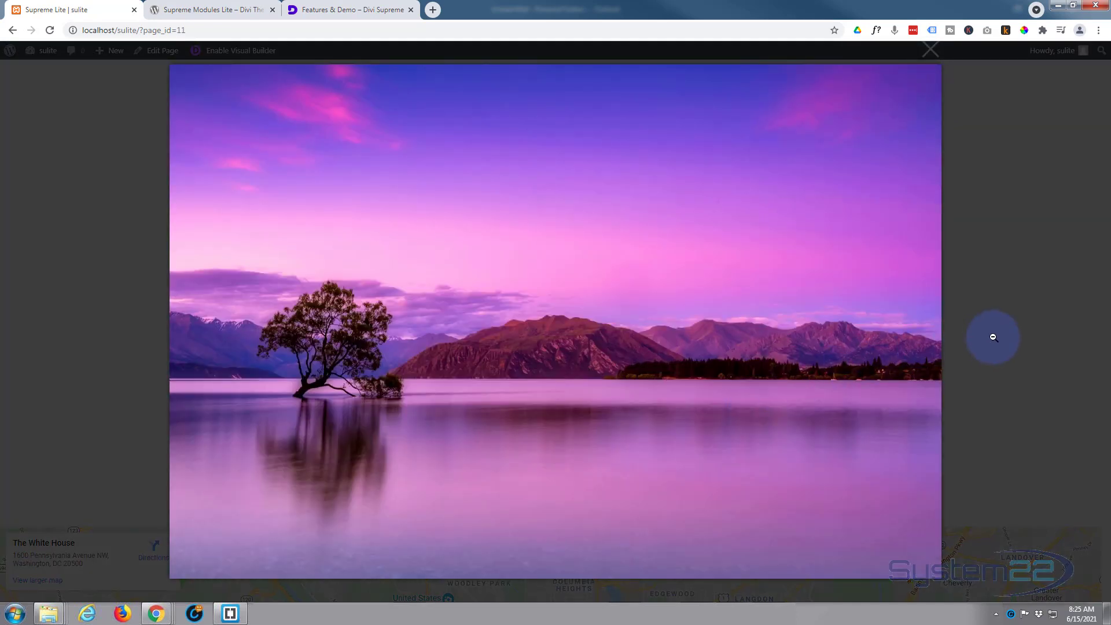
left_click(992, 337)
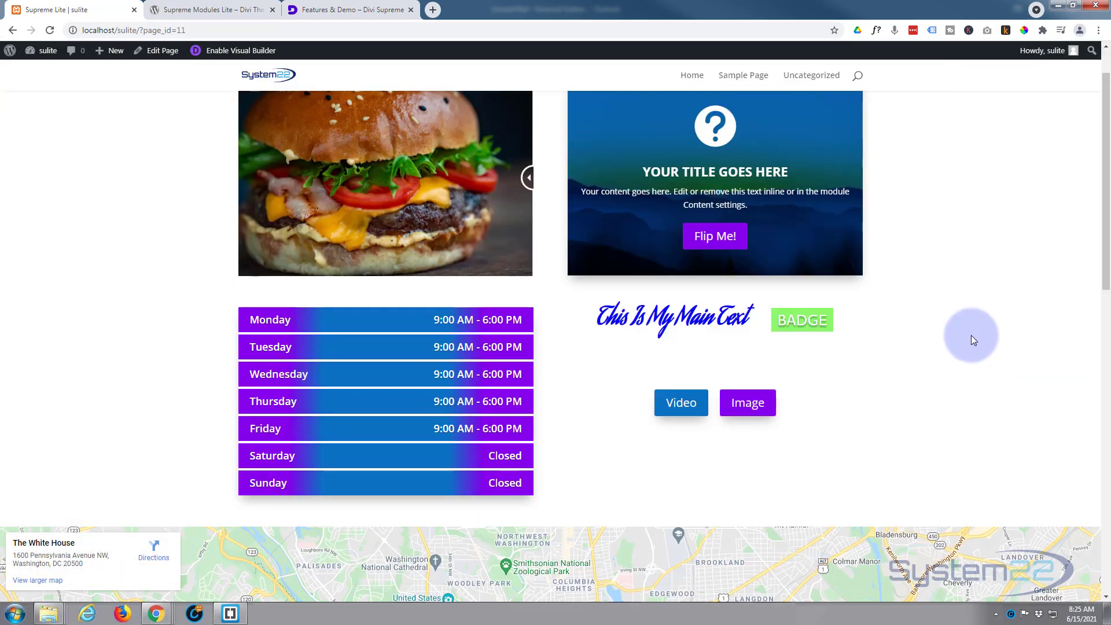
scroll(963, 335, "up", 1)
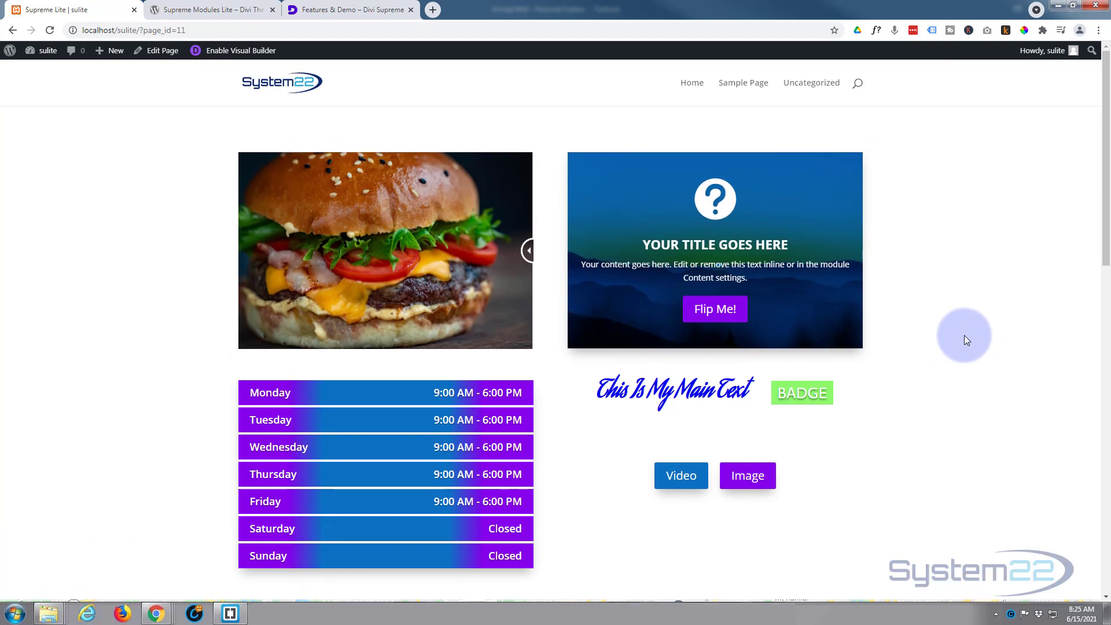